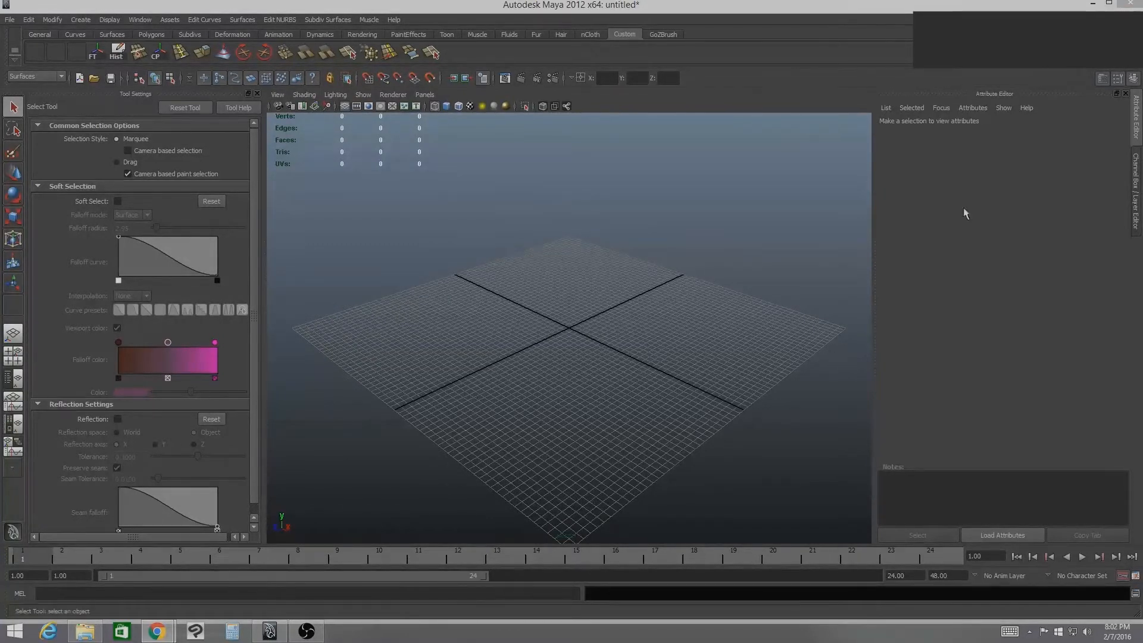
Create a large polygon cube on the grid, frame it and display it with smooth shading
left_click(152, 34)
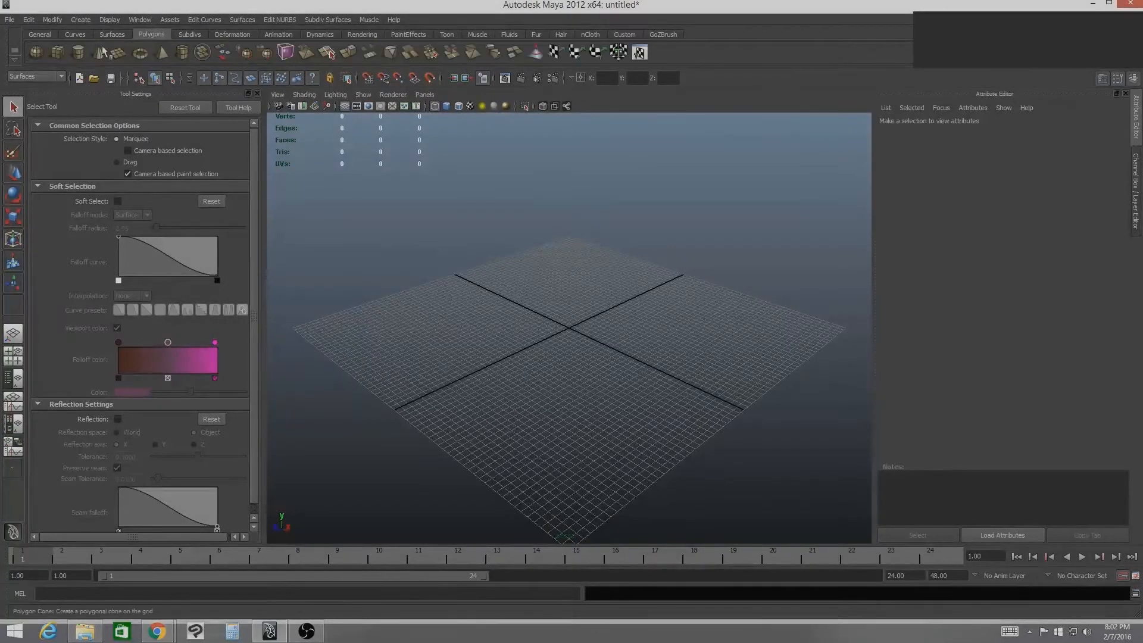
left_click(57, 52)
left_click_drag(474, 317, 722, 174)
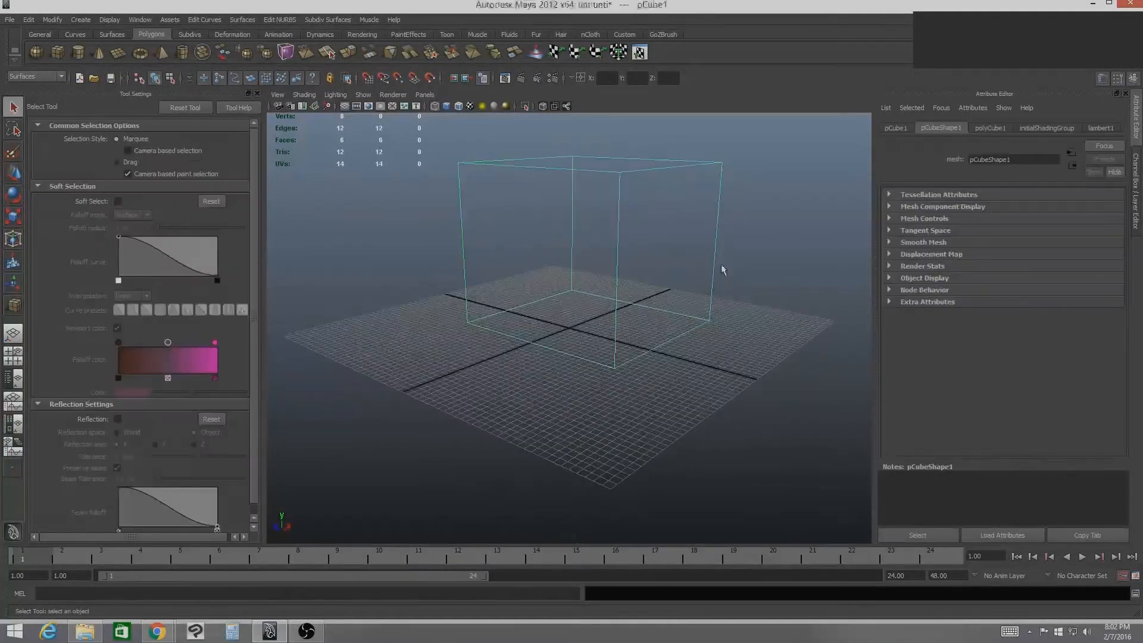
key("5")
key("f")
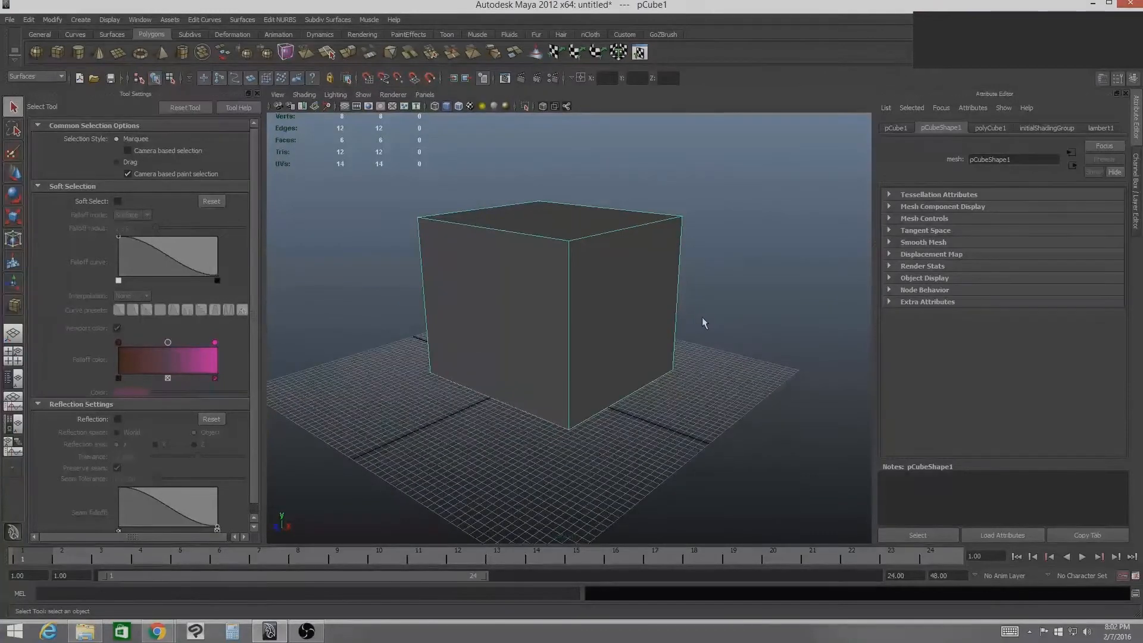
left_click_drag(726, 308, 723, 307)
left_click_drag(723, 307, 692, 311, "alt")
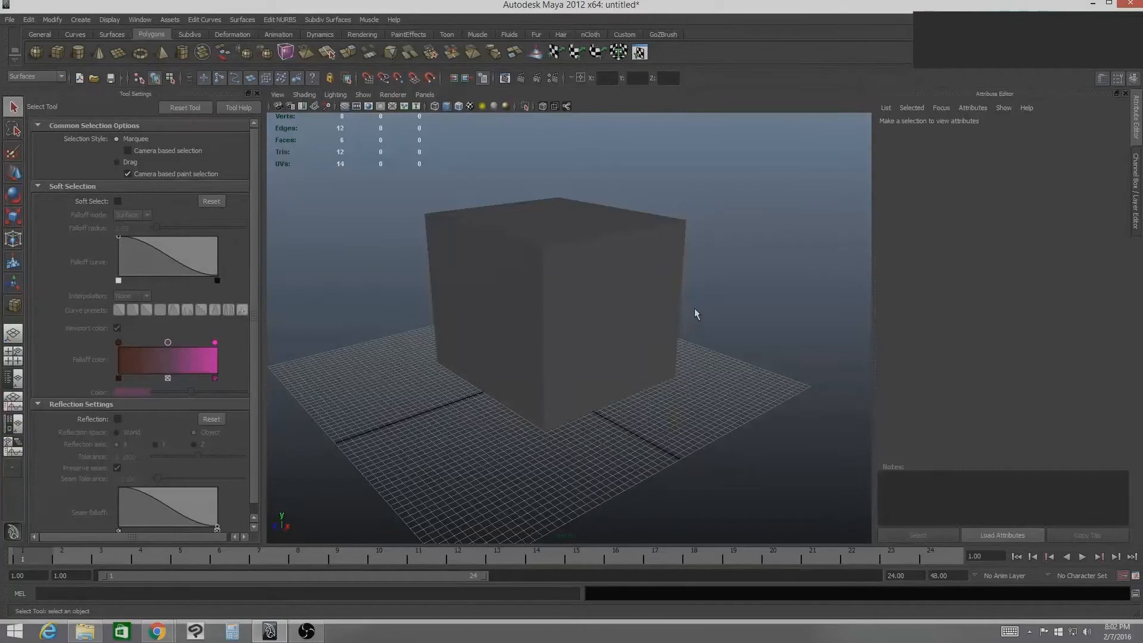
Select the cube and open the Hypershade, placing its window over the lower part of the viewport
left_click(632, 313)
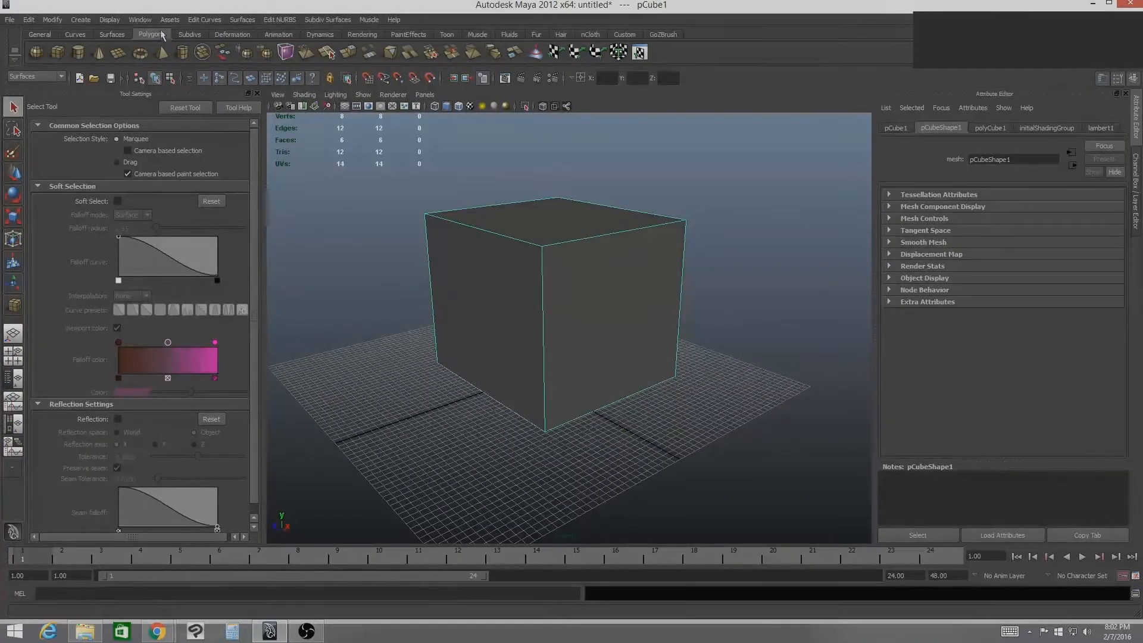
left_click(140, 19)
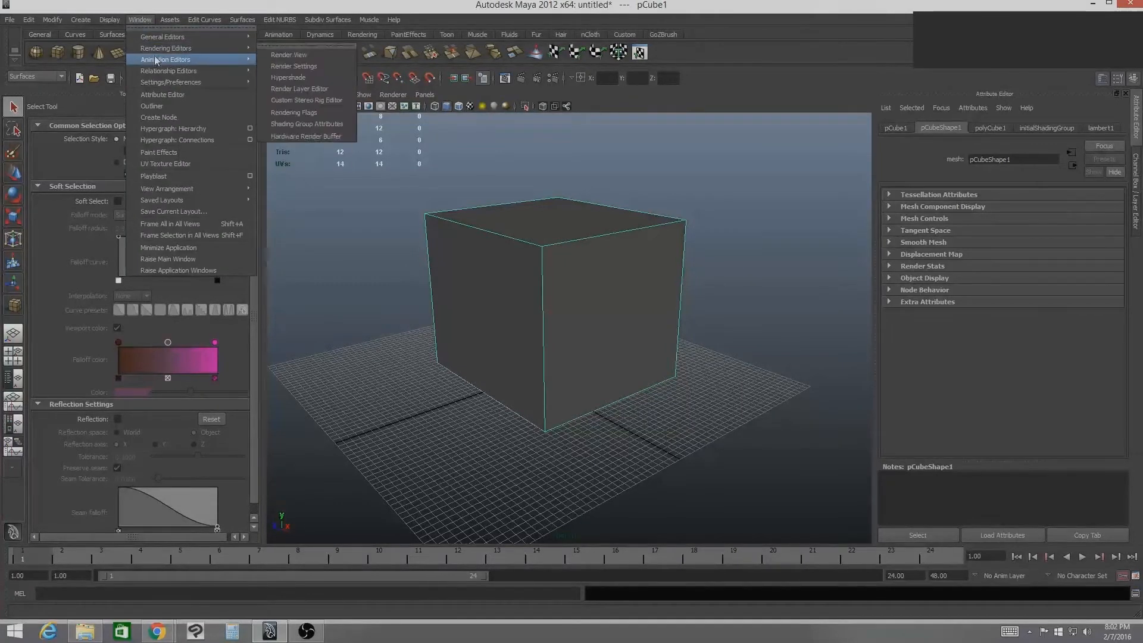
mouse_move(159, 69)
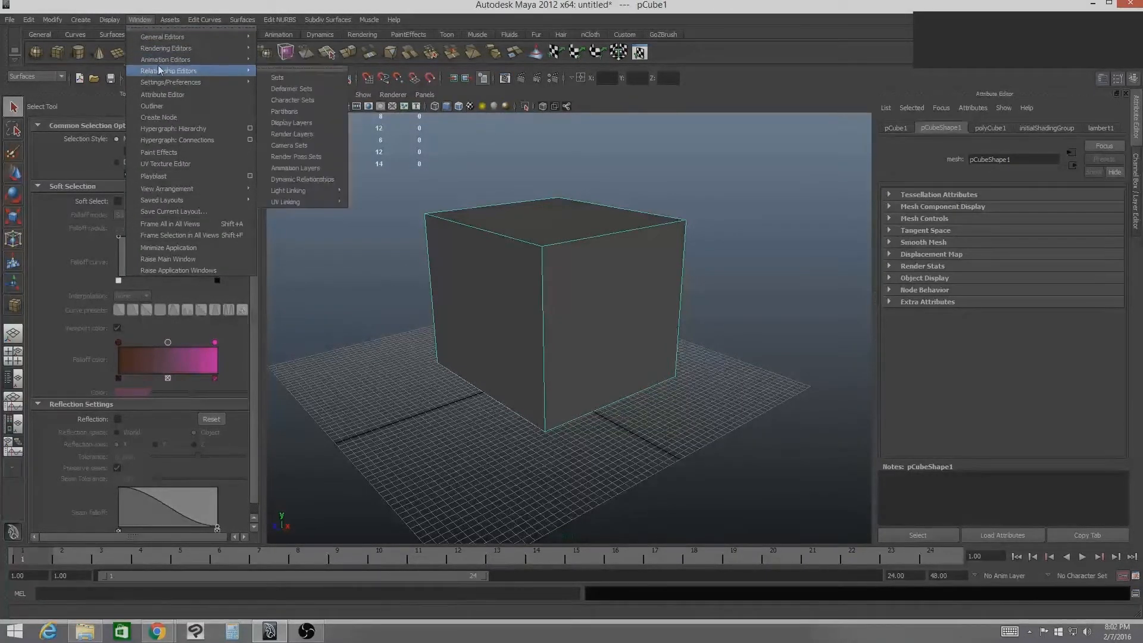
mouse_move(161, 48)
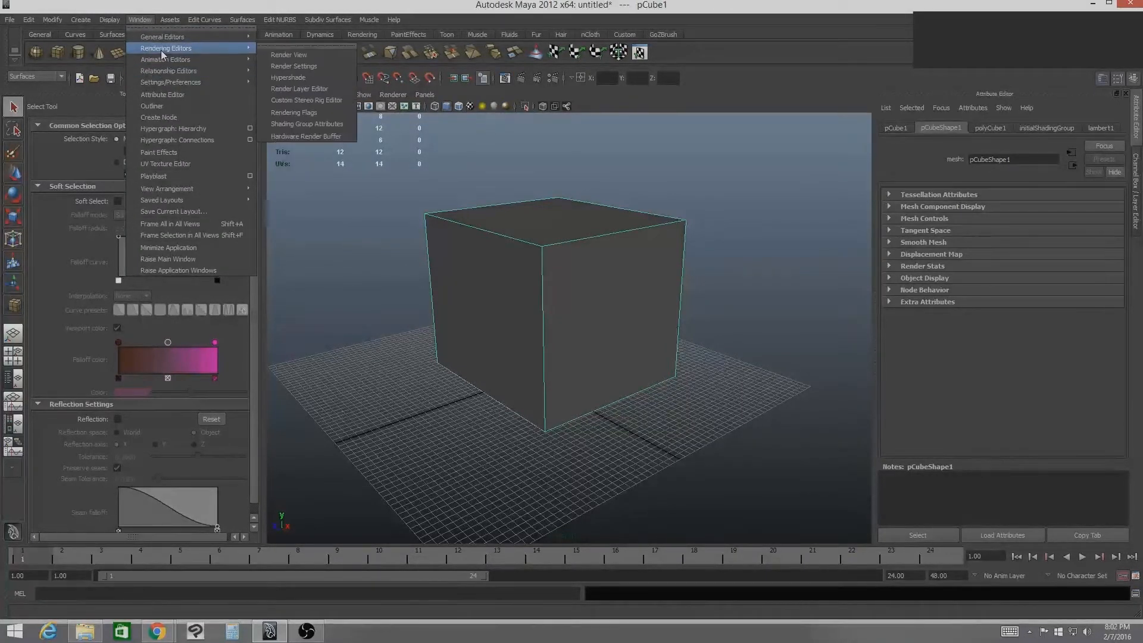
left_click(296, 78)
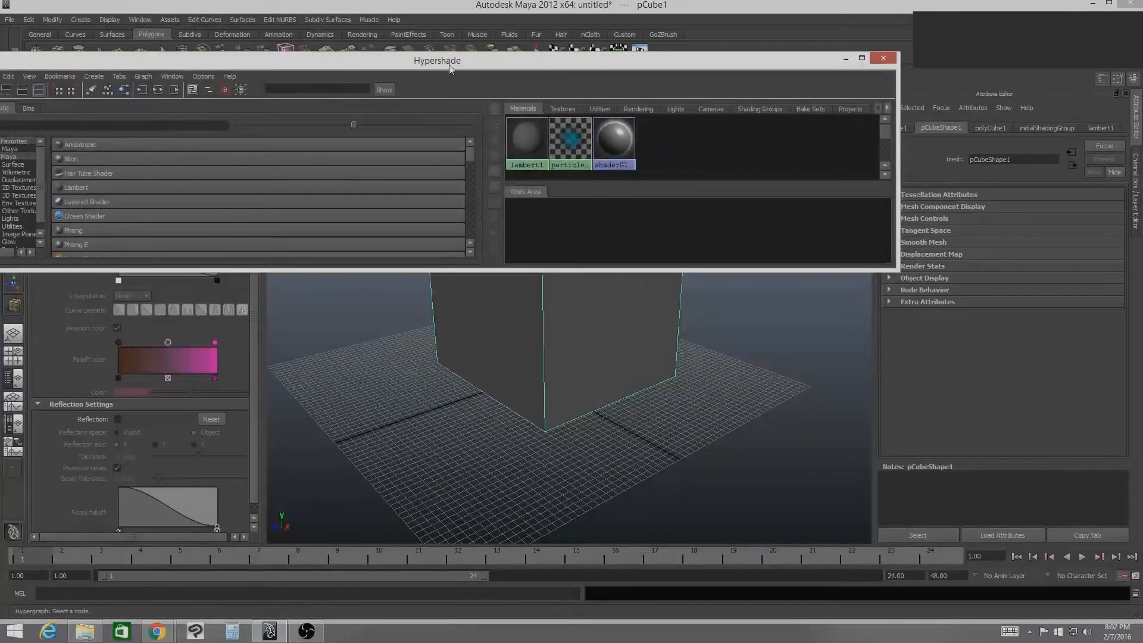
left_click_drag(440, 59, 500, 324)
Open the UV Texture Editor beside the cube and frame the cube's full UV layout
left_click(140, 19)
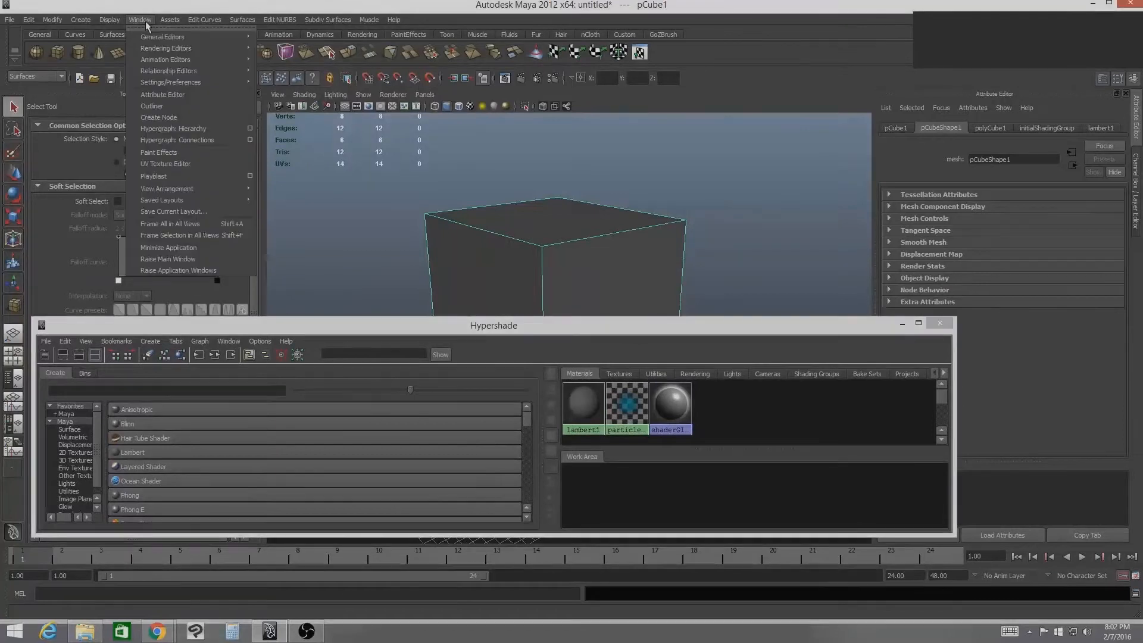
left_click(163, 163)
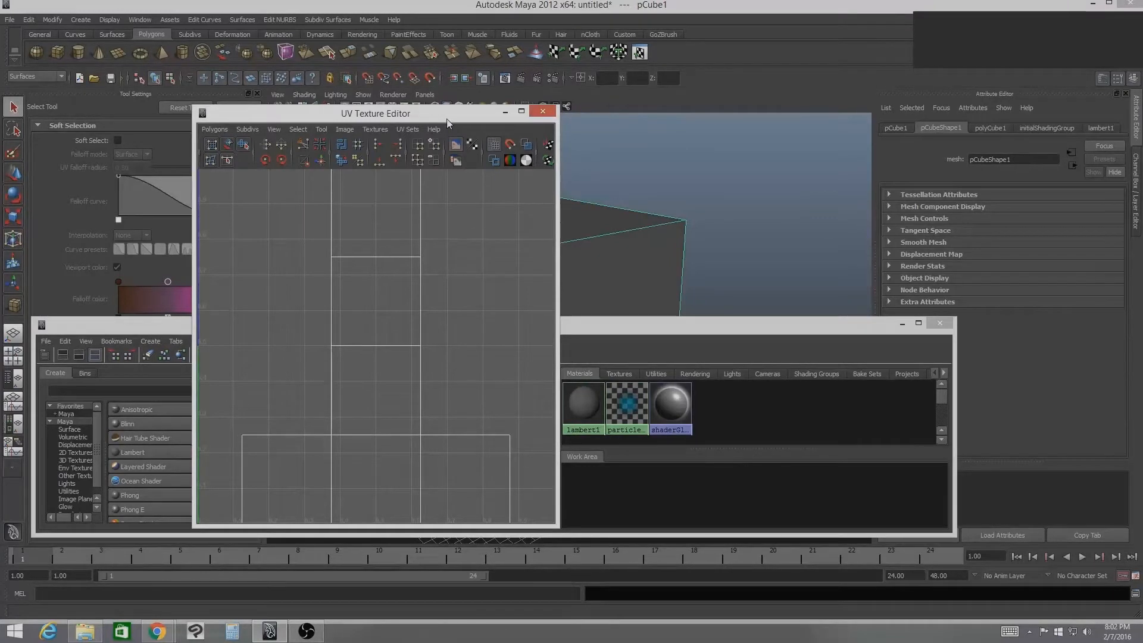
left_click_drag(447, 119, 298, 68)
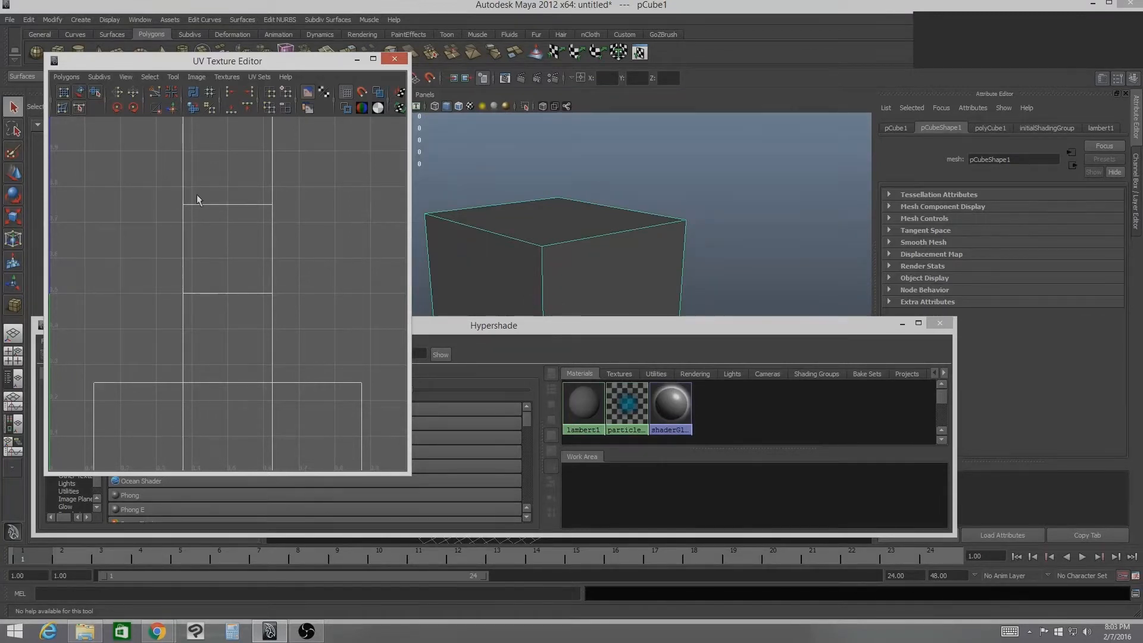
key("f")
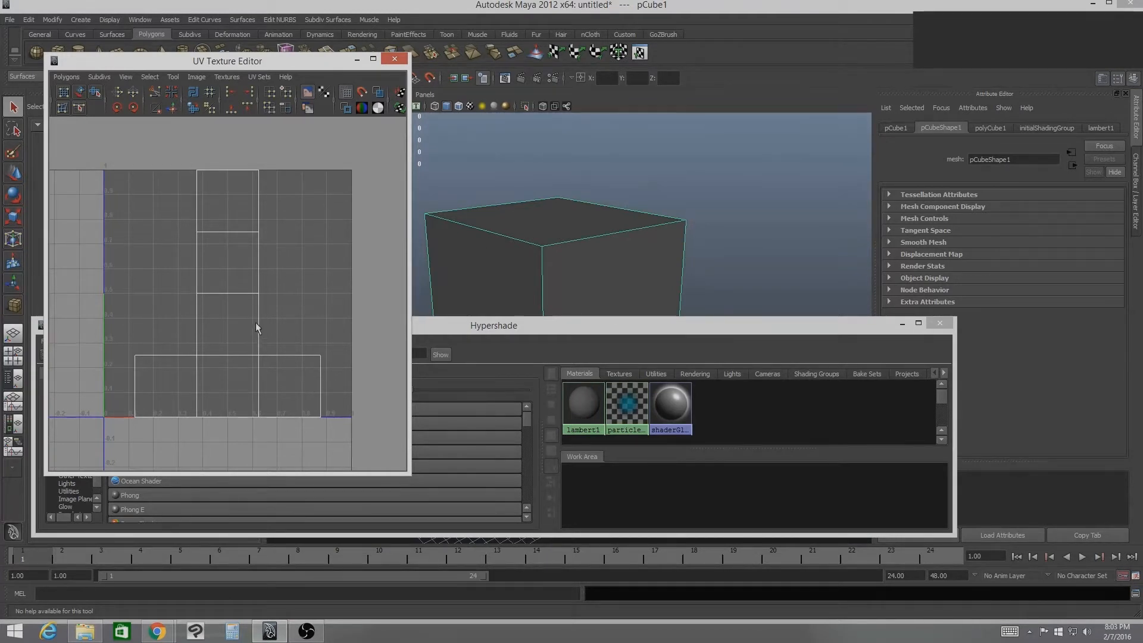
left_click_drag(477, 267, 648, 220, "alt")
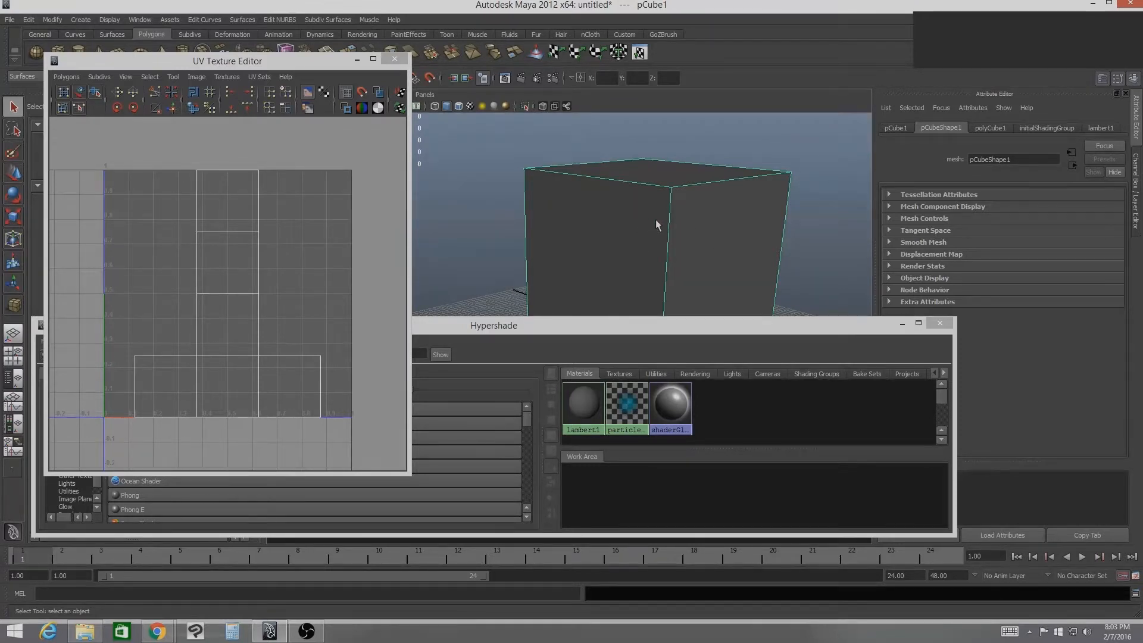
mouse_move(655, 219)
left_mouse_down("alt")
mouse_move(618, 202)
mouse_move(654, 221)
mouse_move(646, 225)
left_mouse_up("alt")
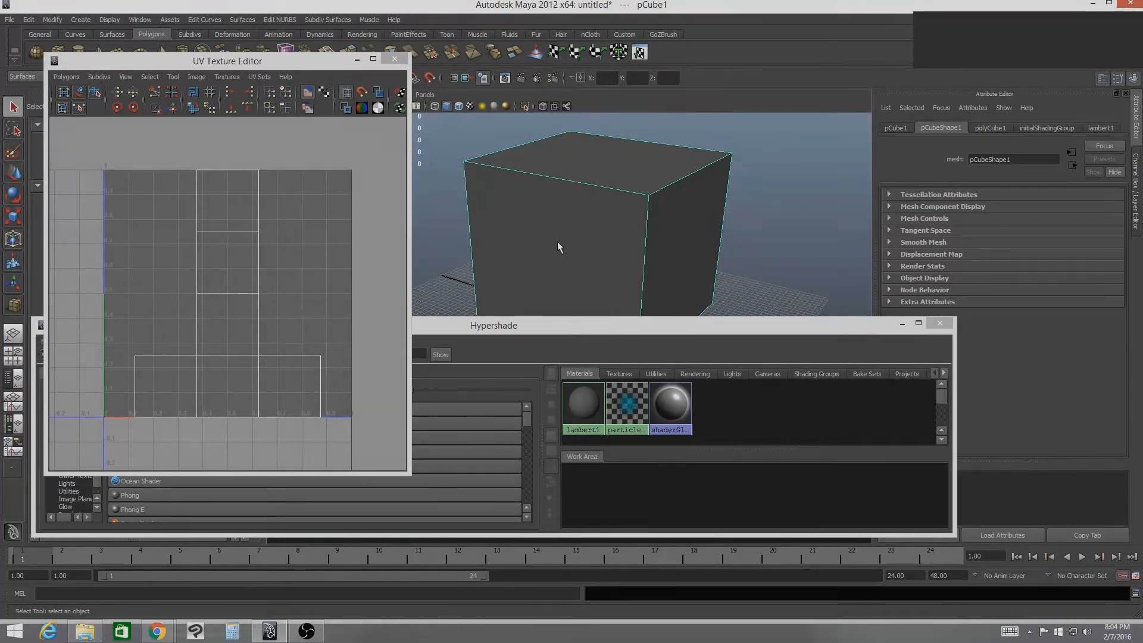
left_click_drag(652, 219, 680, 221, "alt")
right_click_drag(693, 221, 655, 237, "alt")
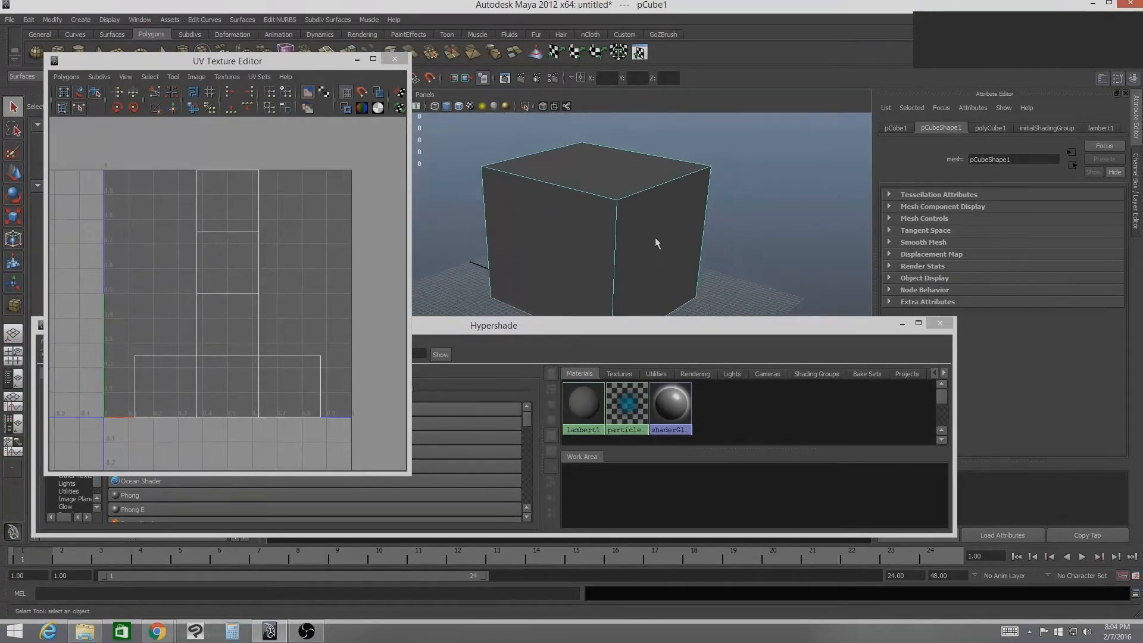
middle_click_drag(655, 237, 658, 248, "alt")
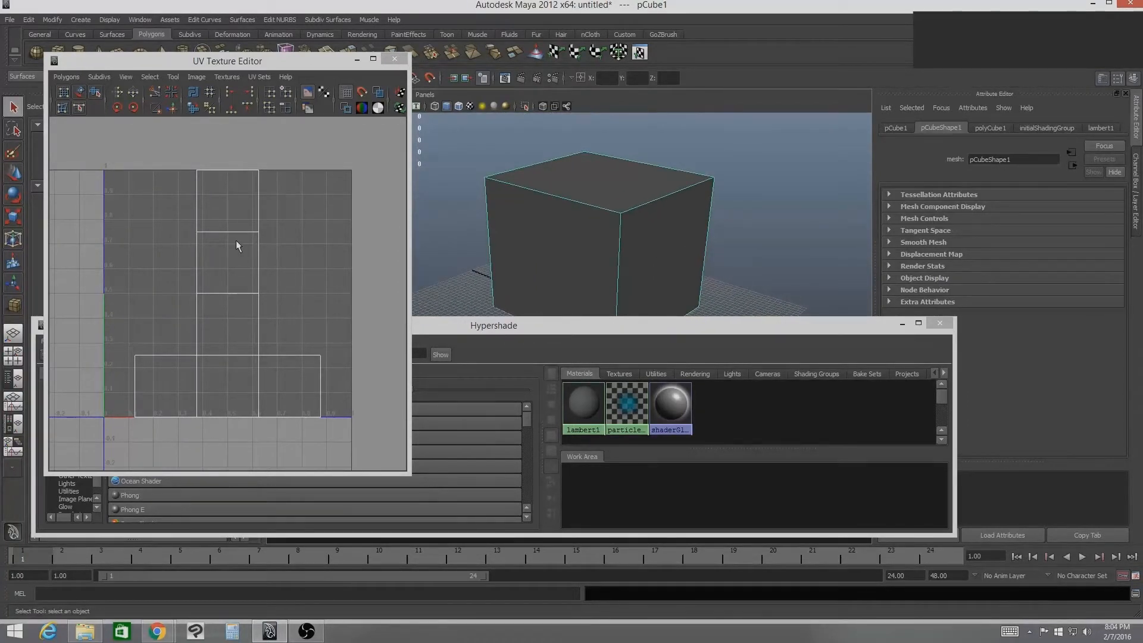
Cut the cube's UVs along the five inner edges that join the six face squares in the layout
right_click(220, 232)
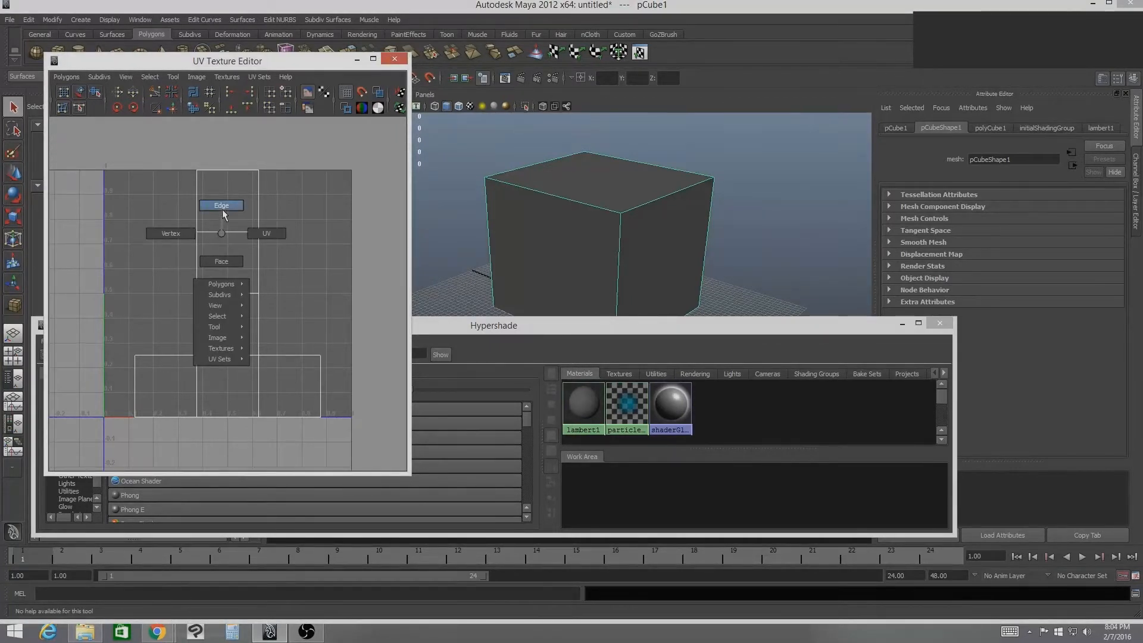
left_click(221, 206)
left_click(233, 230)
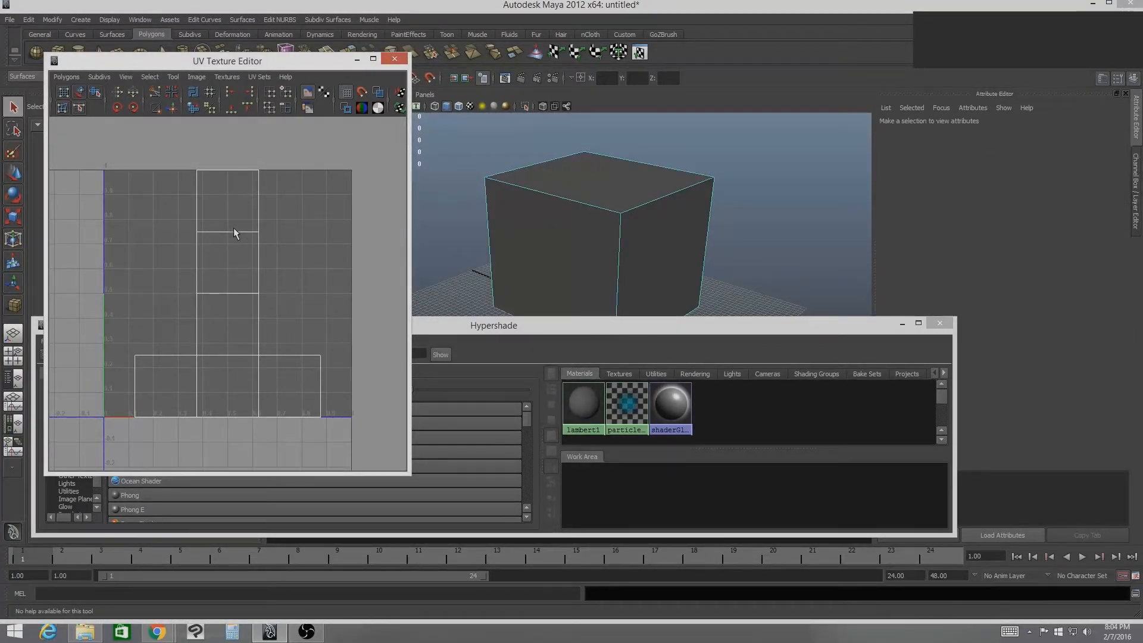
left_click(230, 291, "shift")
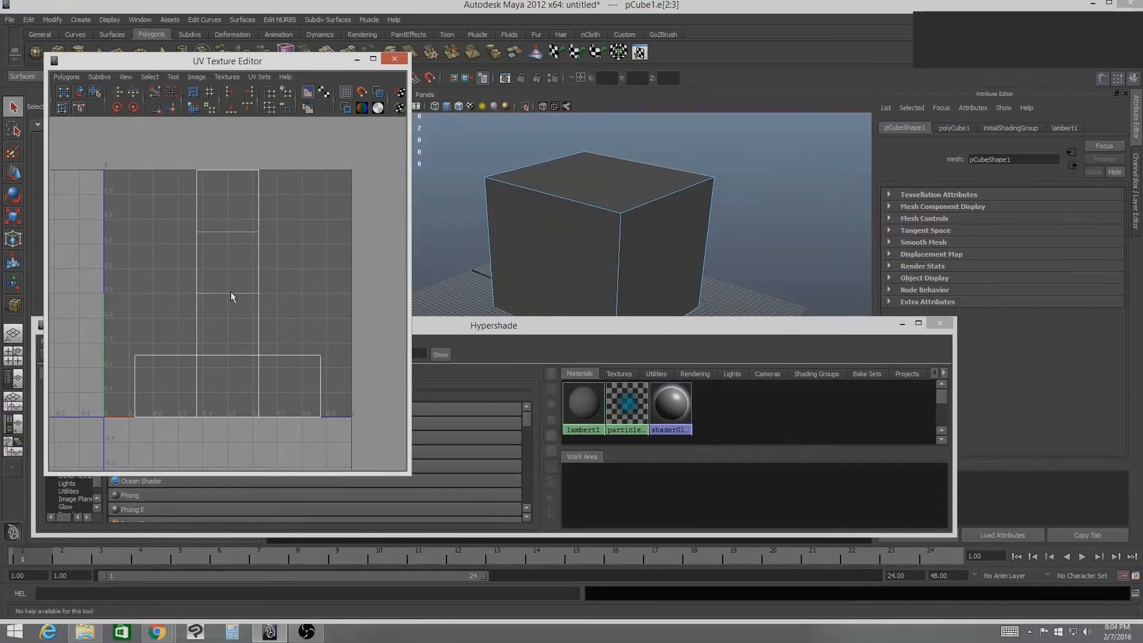
left_click(196, 375, "shift")
left_click(258, 371, "shift")
left_click_drag(589, 267, 668, 224, "alt")
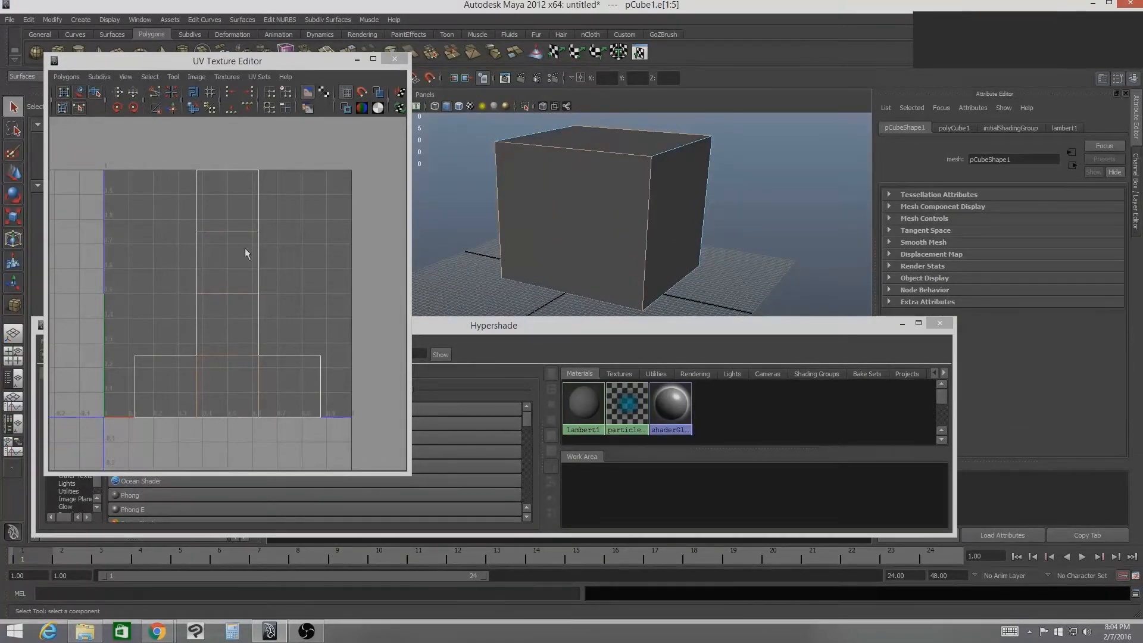
left_click(155, 94)
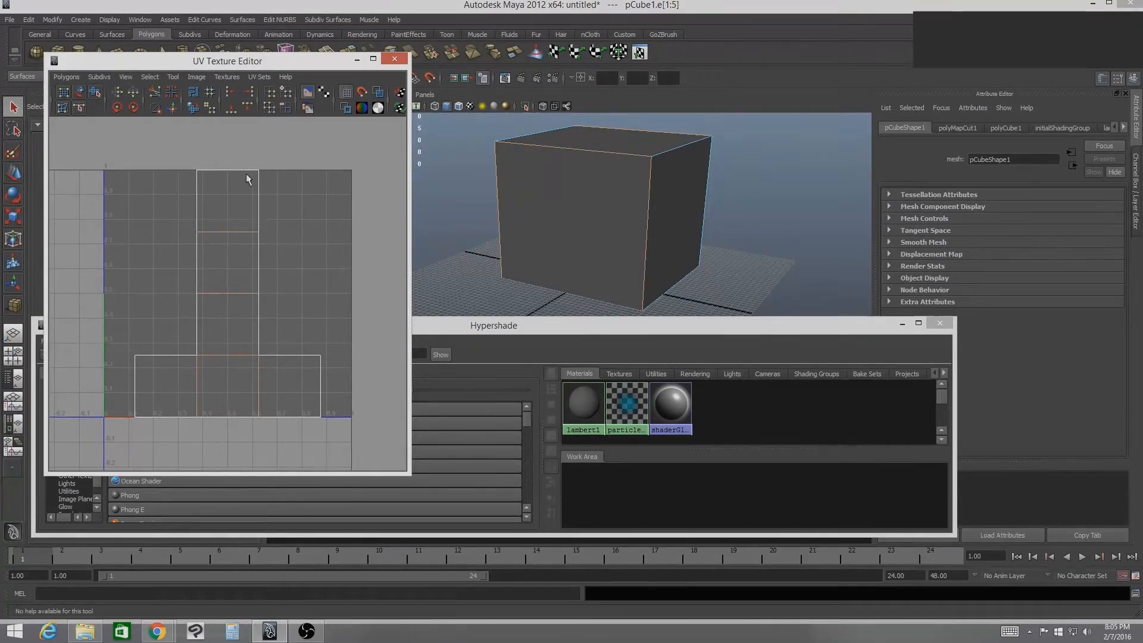
Select the uppermost square as a UV shell from its corner UV and move it to the empty area right of the UV column
right_click(260, 183)
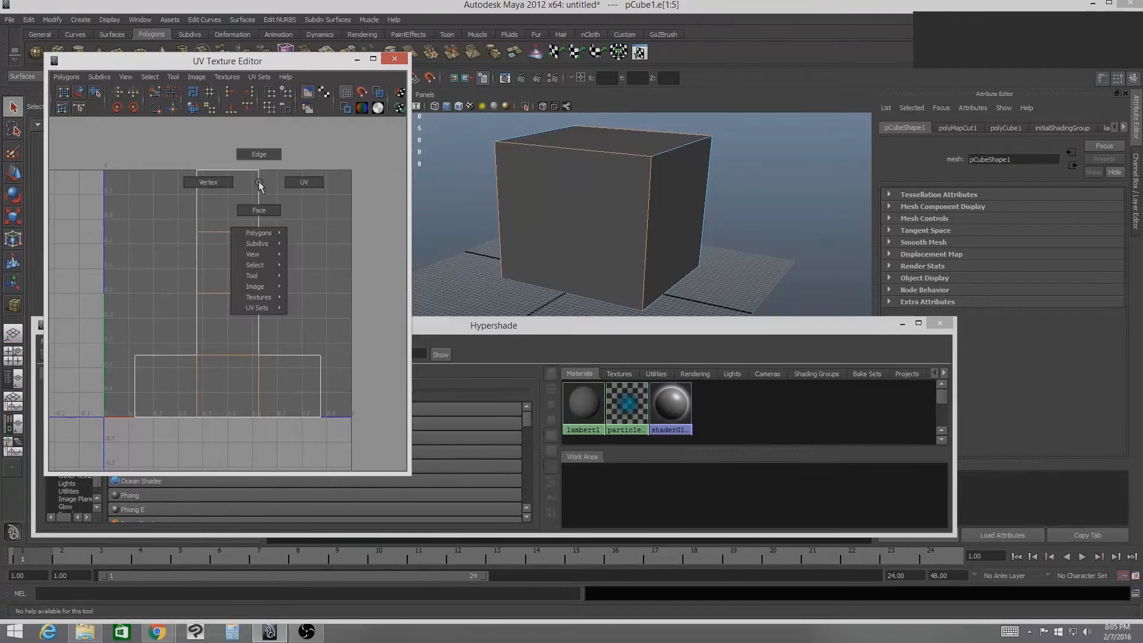
left_click(292, 182)
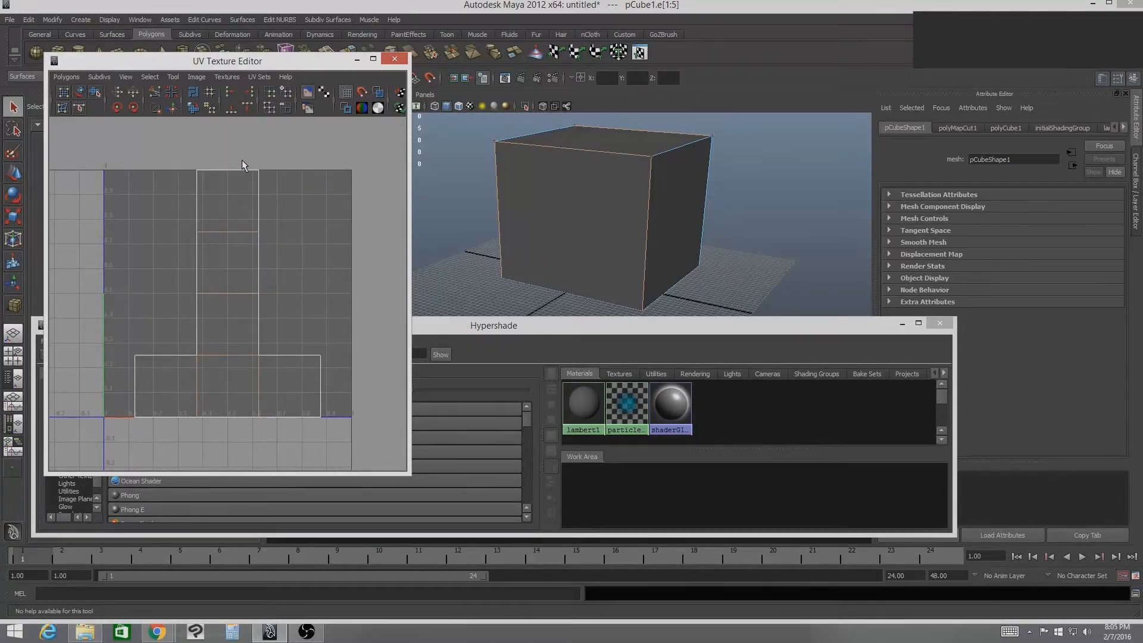
left_click_drag(242, 159, 274, 189)
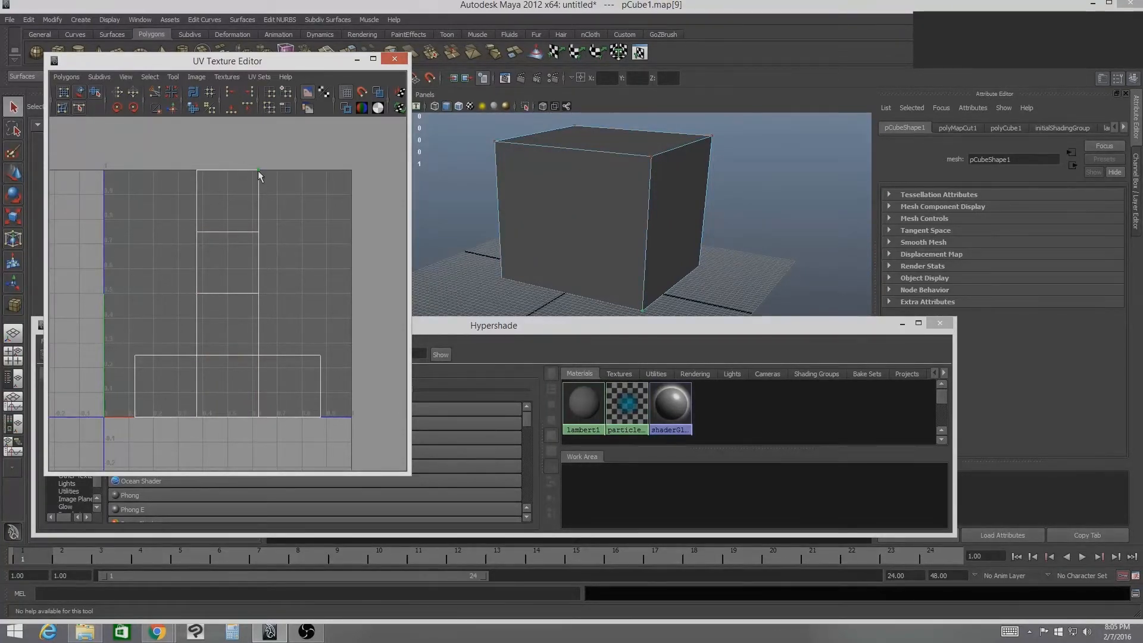
right_click_drag(258, 174, 291, 156, "ctrl")
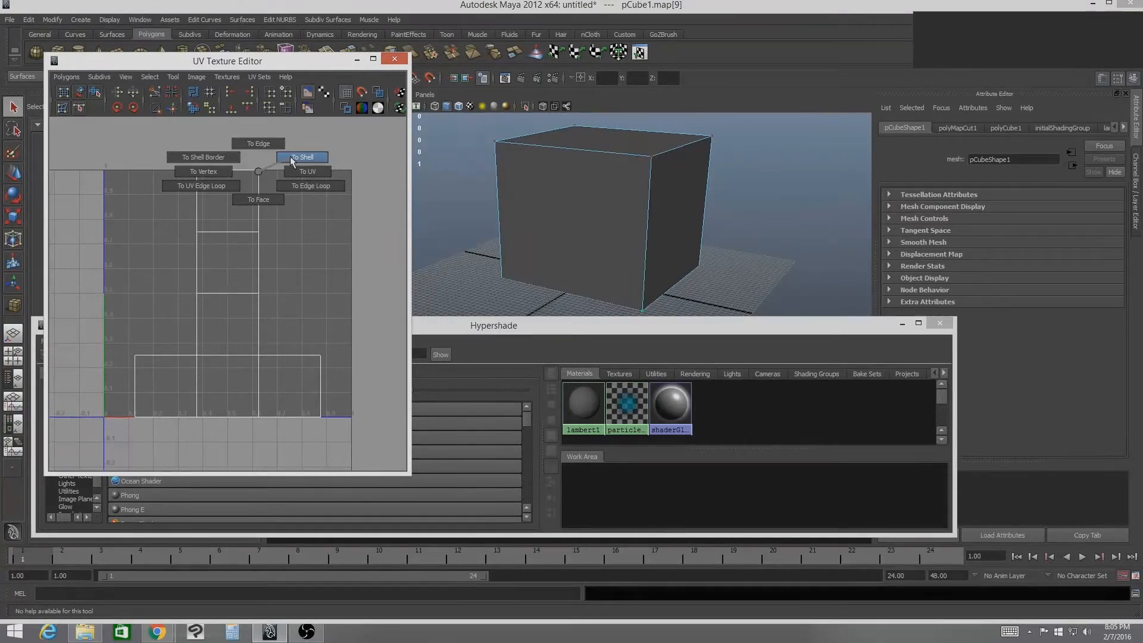
right_click_drag(269, 172, 260, 178)
right_click(258, 178)
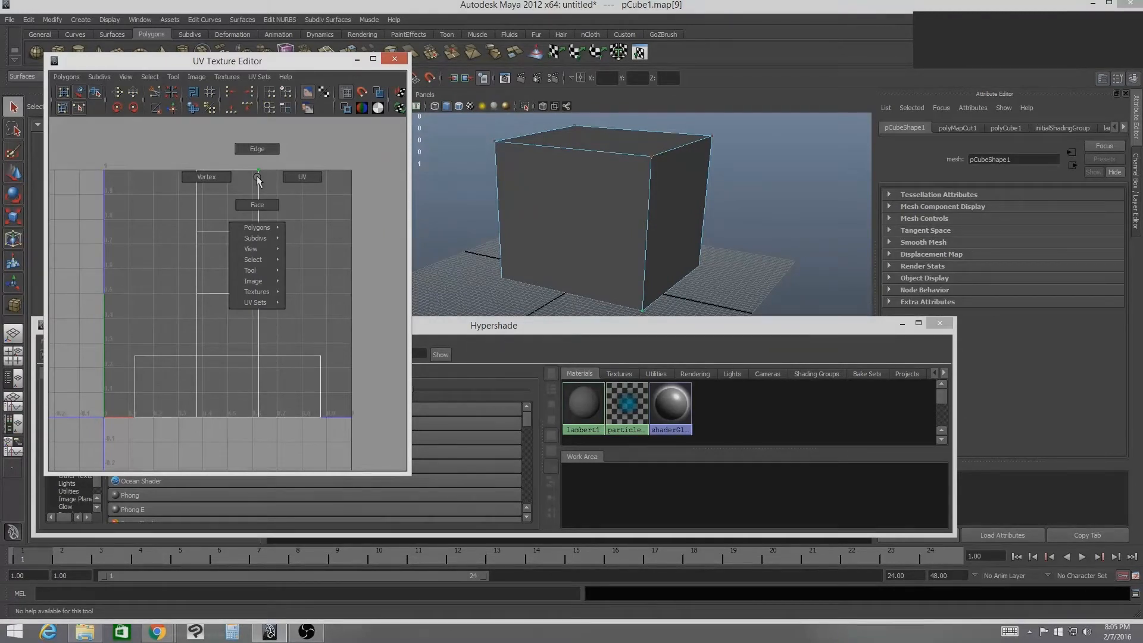
left_click(257, 179)
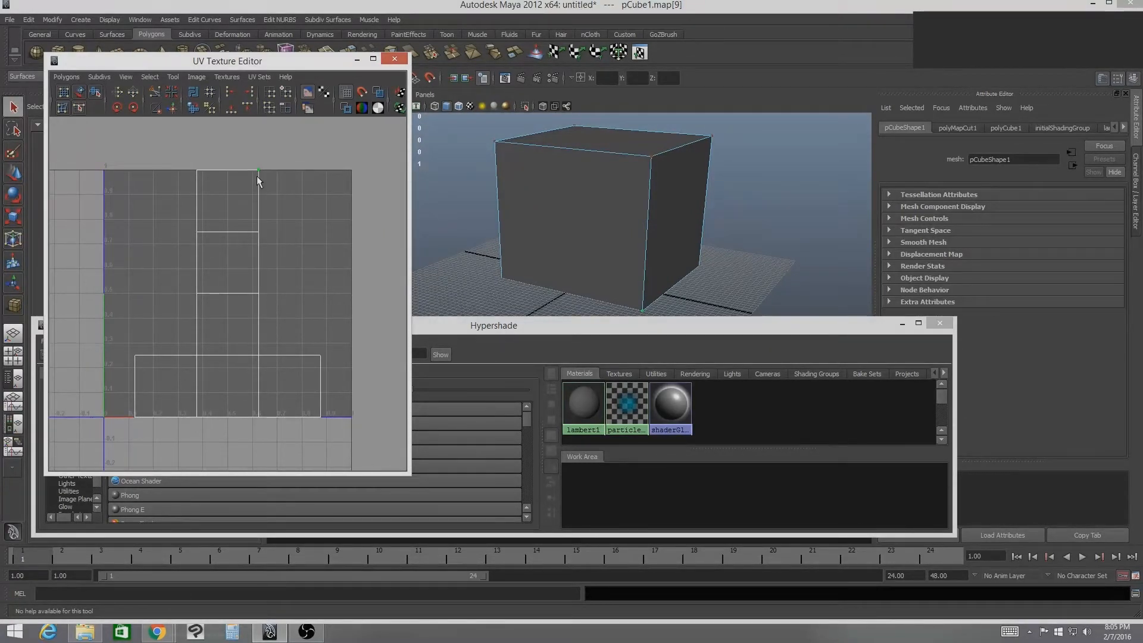
right_click_drag(258, 176, 284, 162, "ctrl")
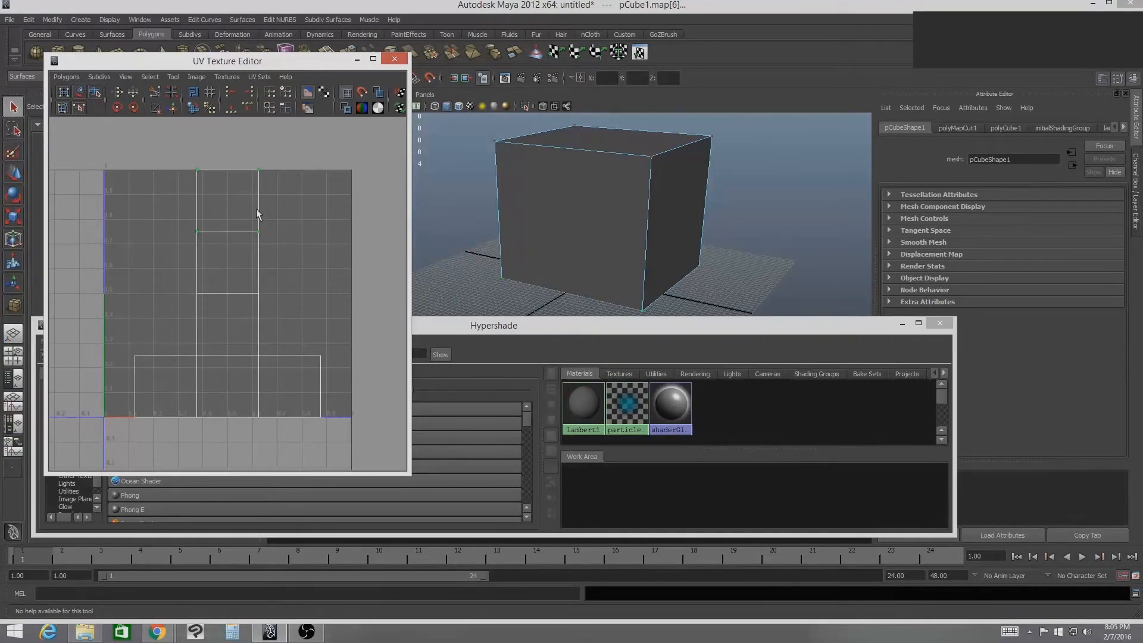
key("w")
left_click_drag(227, 201, 315, 255)
Convert the detached UV shell to a face selection and check which side of the cube it covers
mouse_move(315, 255)
right_mouse_down("ctrl")
mouse_move(293, 263)
mouse_move(295, 254)
right_mouse_up("ctrl")
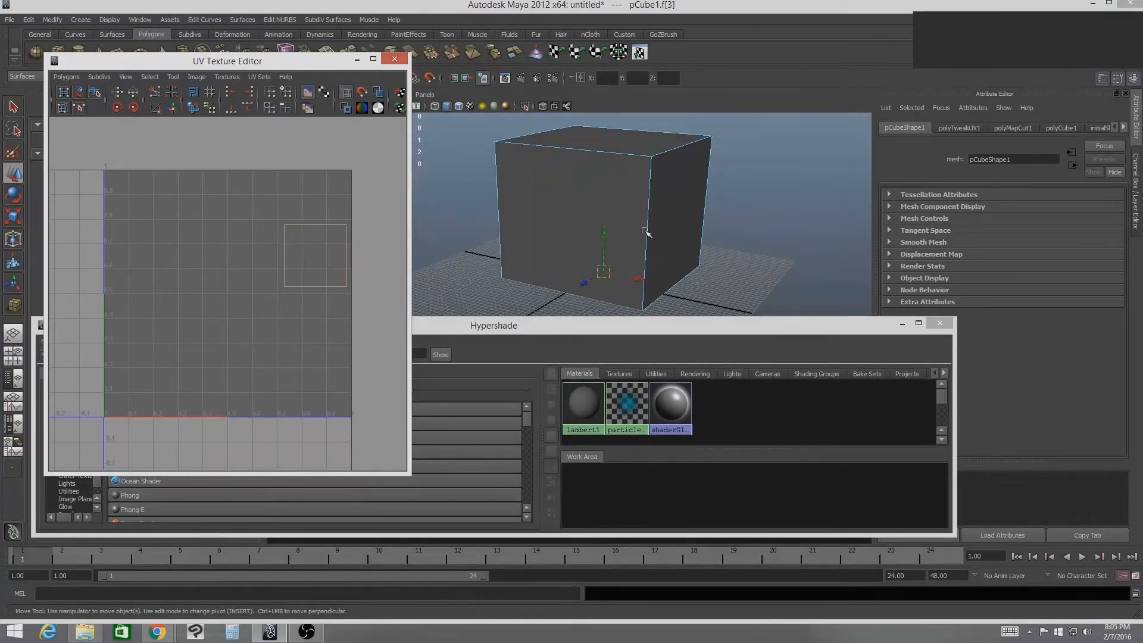
right_click_drag(645, 231, 536, 224, "alt")
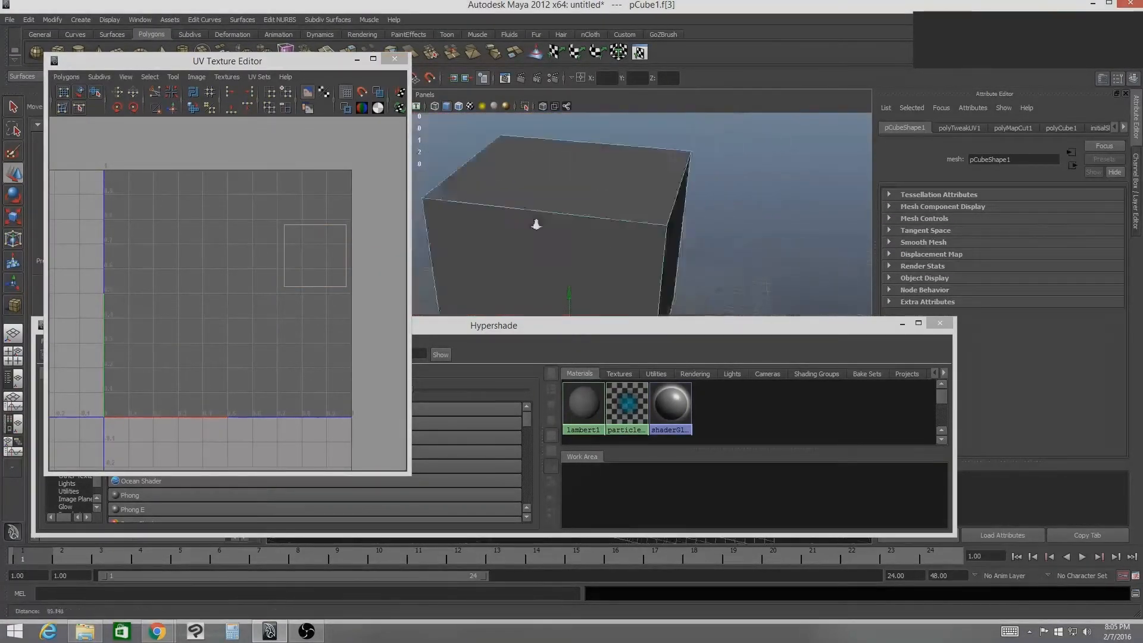
left_click_drag(536, 224, 630, 206, "alt")
key("w")
left_click(319, 250)
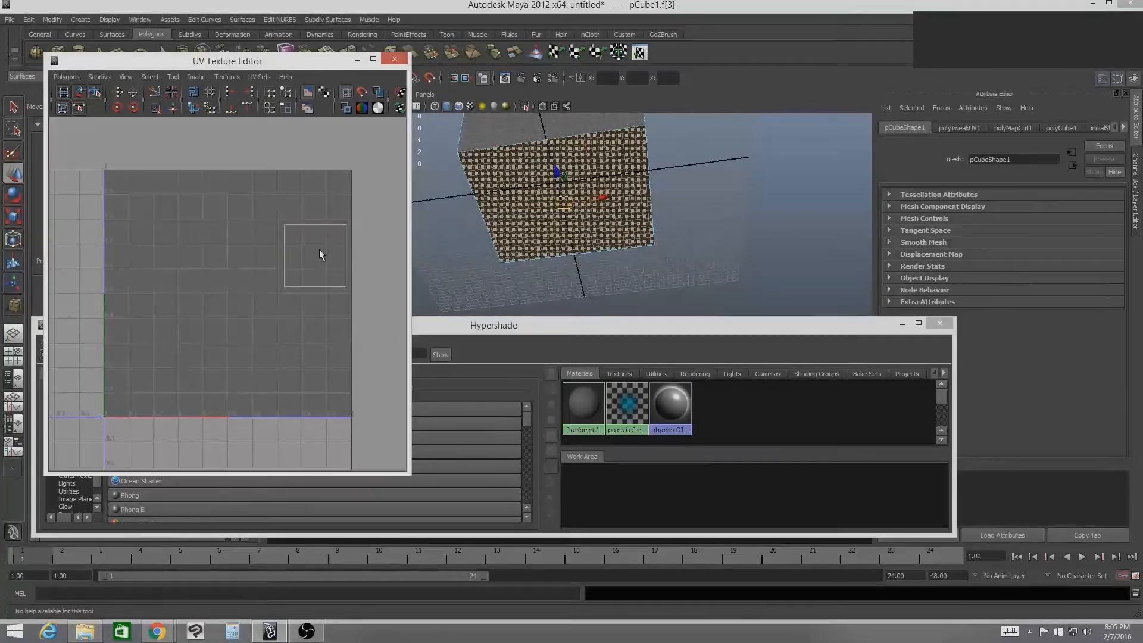
left_click(313, 199)
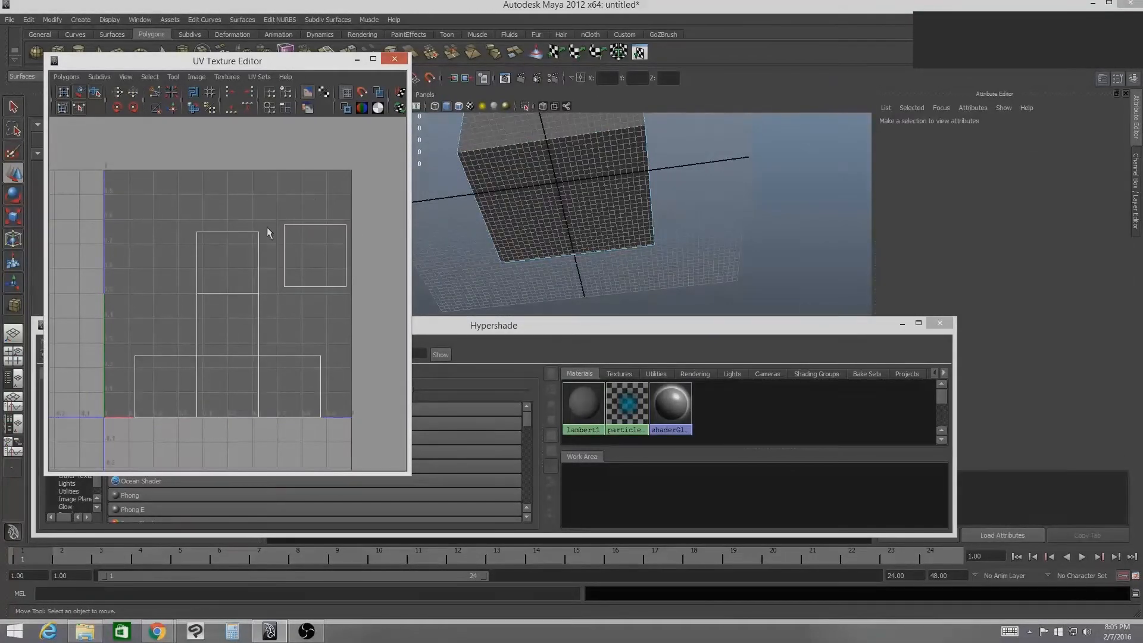
Select the top remaining square in the UV column and examine the matching face on the cube, ending with nothing selected
left_click(234, 259)
left_click_drag(578, 198, 541, 237, "alt")
key("w")
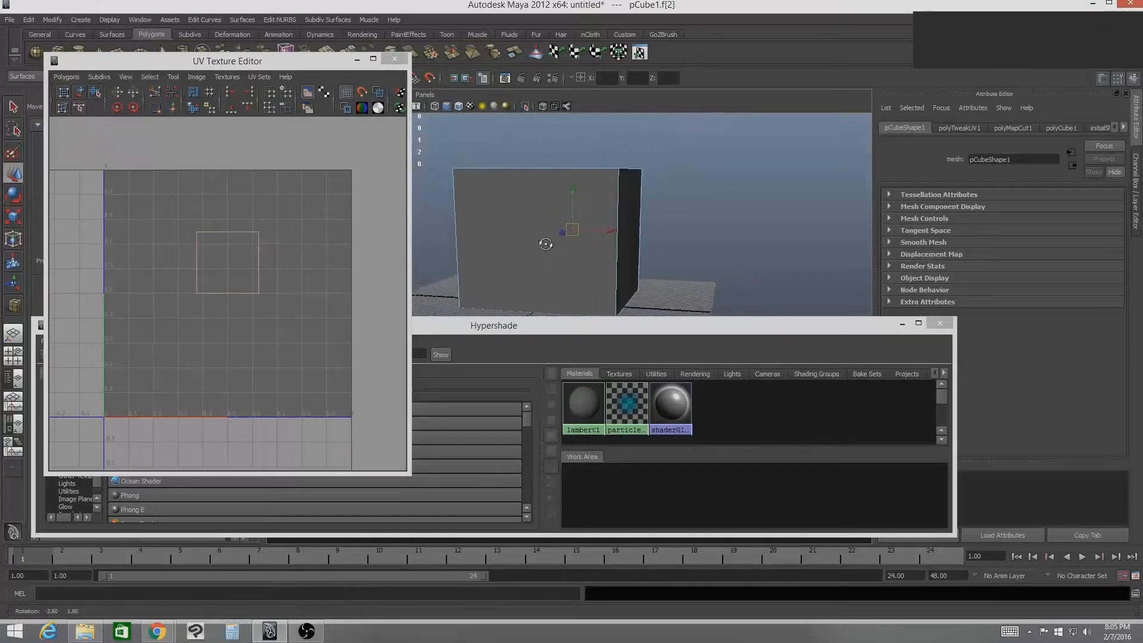
middle_click_drag(546, 255, 559, 226, "alt")
left_click(347, 238)
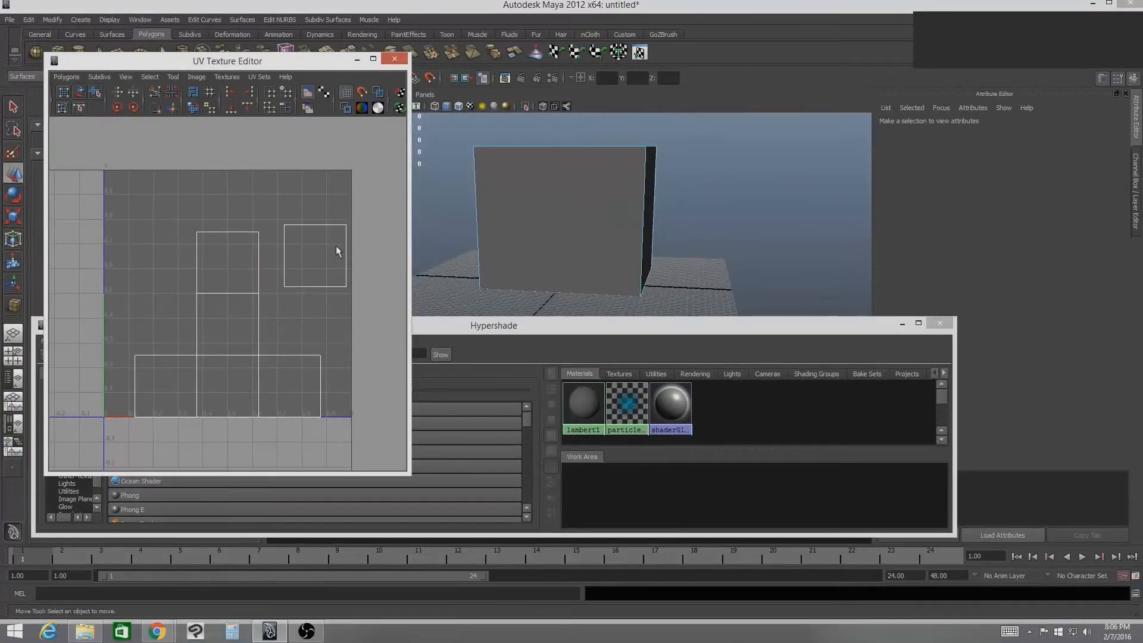
Select individual squares in the UV column and check which cube faces they correspond to
left_click(321, 247)
left_click(245, 265)
left_click(248, 284)
left_click(239, 309)
left_click(262, 310)
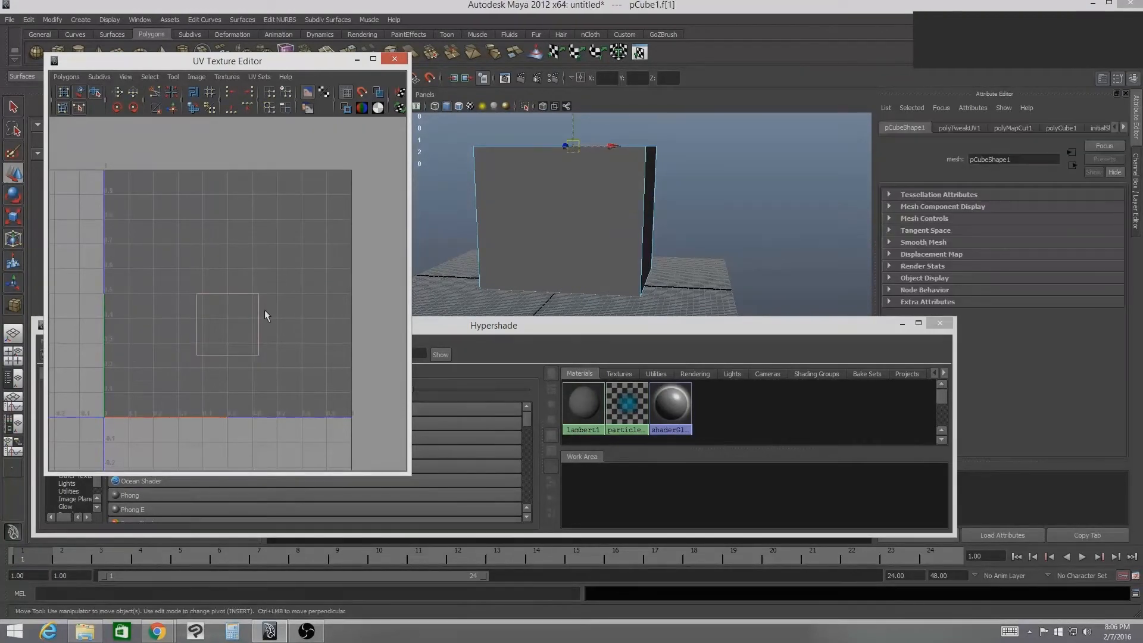
left_click(245, 286)
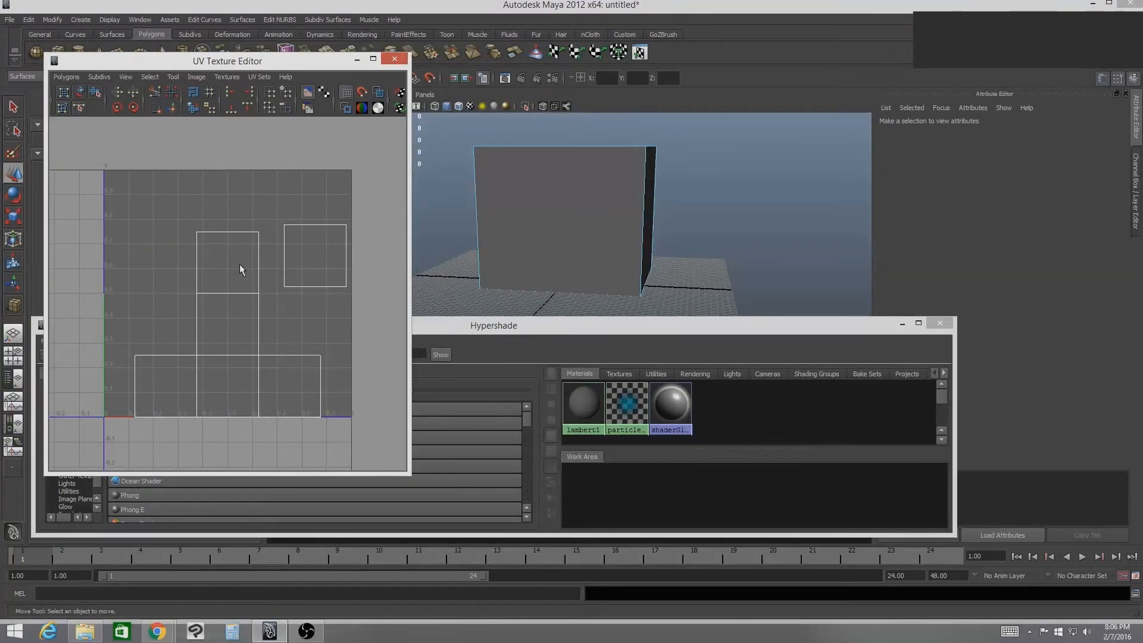
left_click(240, 265)
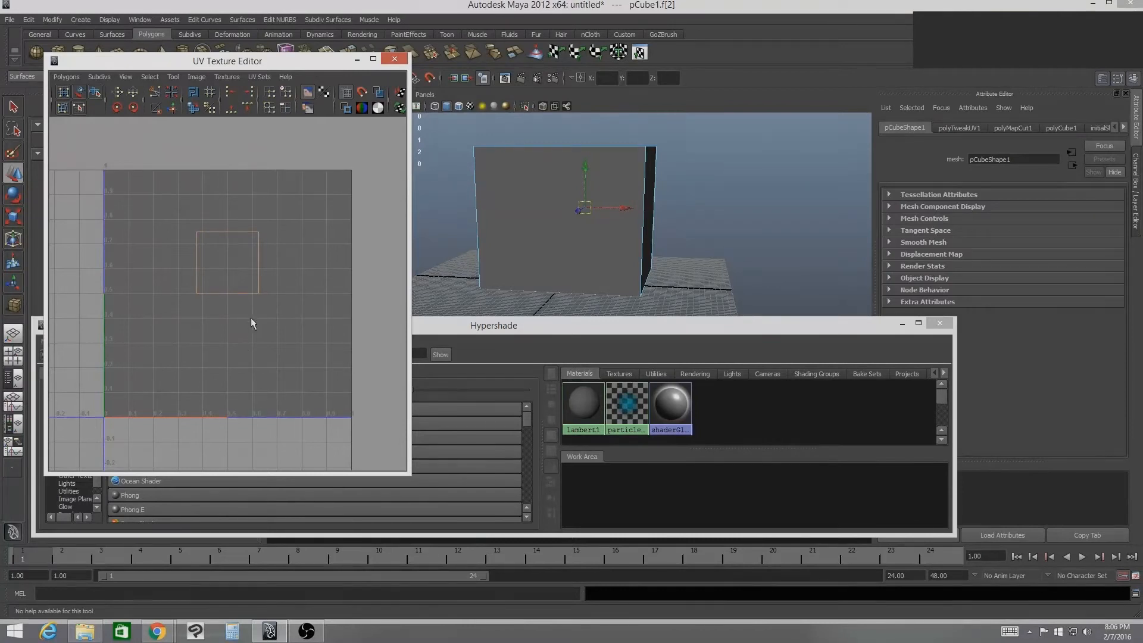
left_click(281, 312)
Select the UV column's three squares and a cube side face, and examine how the layout matches the cube from several angles
left_click_drag(211, 213, 237, 435)
mouse_move(638, 256)
left_mouse_down("alt")
mouse_move(600, 291)
mouse_move(518, 268)
mouse_move(468, 235)
mouse_move(619, 241)
mouse_move(610, 234)
mouse_move(643, 215)
mouse_move(640, 240)
mouse_move(620, 244)
left_mouse_up("alt")
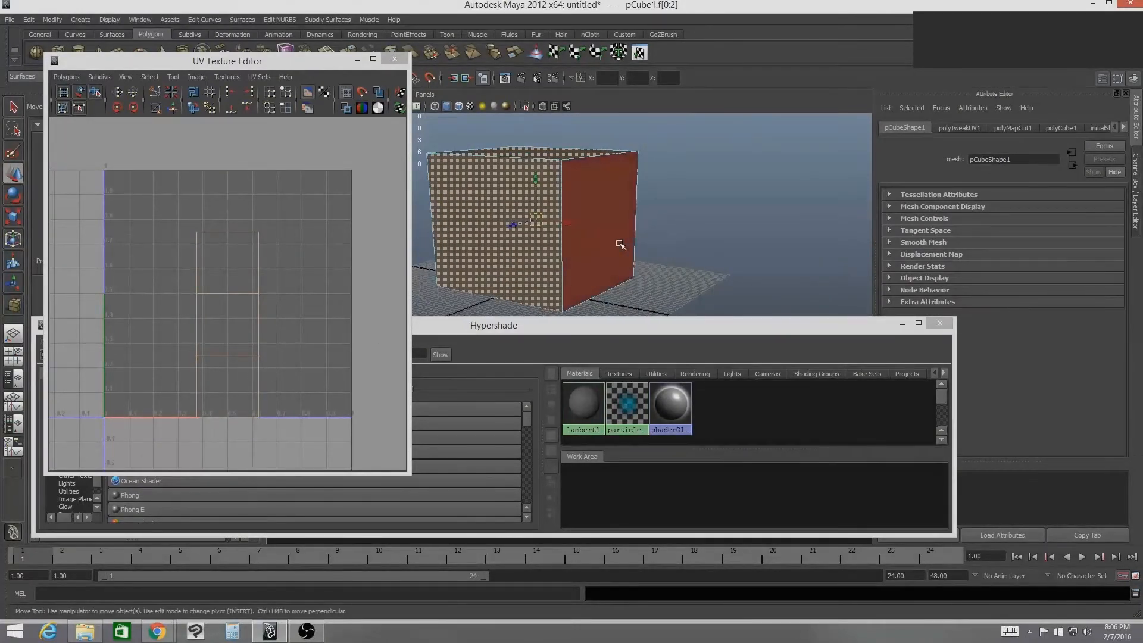
left_click(620, 244)
left_click_drag(527, 238, 630, 207, "alt")
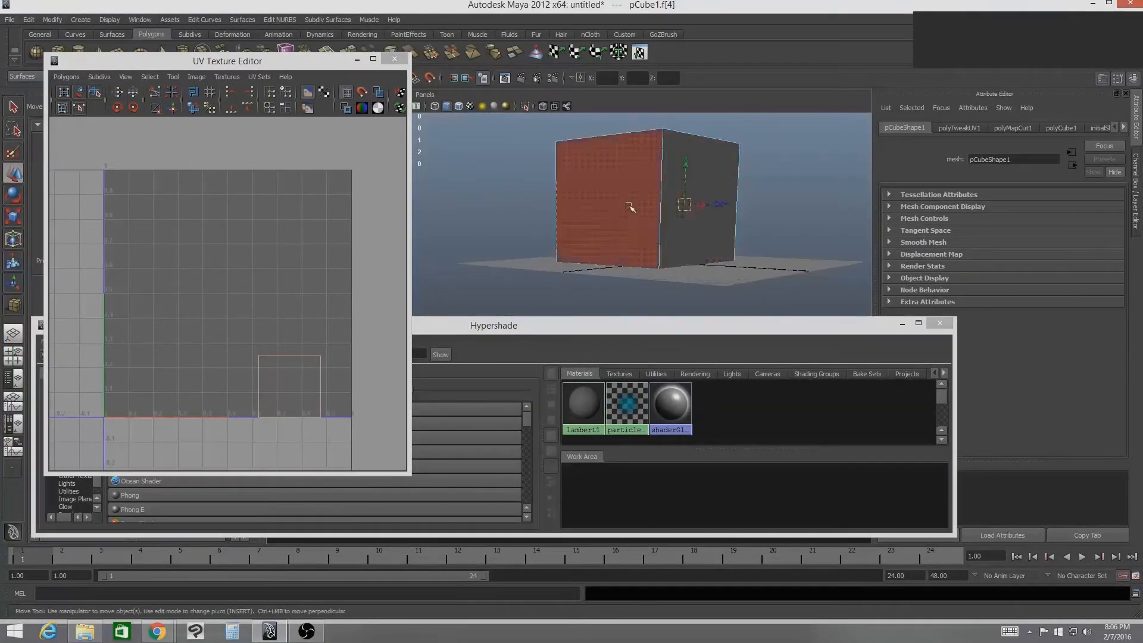
left_click(630, 207)
left_click(321, 303)
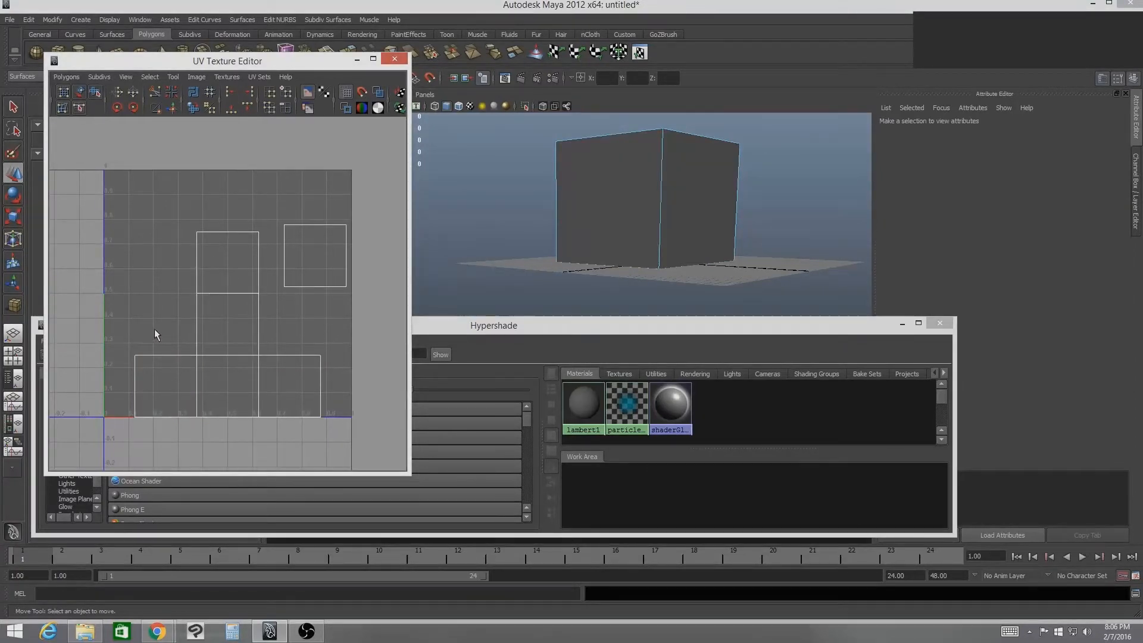
Select the bottom-row UV squares one by one and check the matching faces on the cube
left_click(163, 390)
left_click(299, 364)
left_click(231, 379)
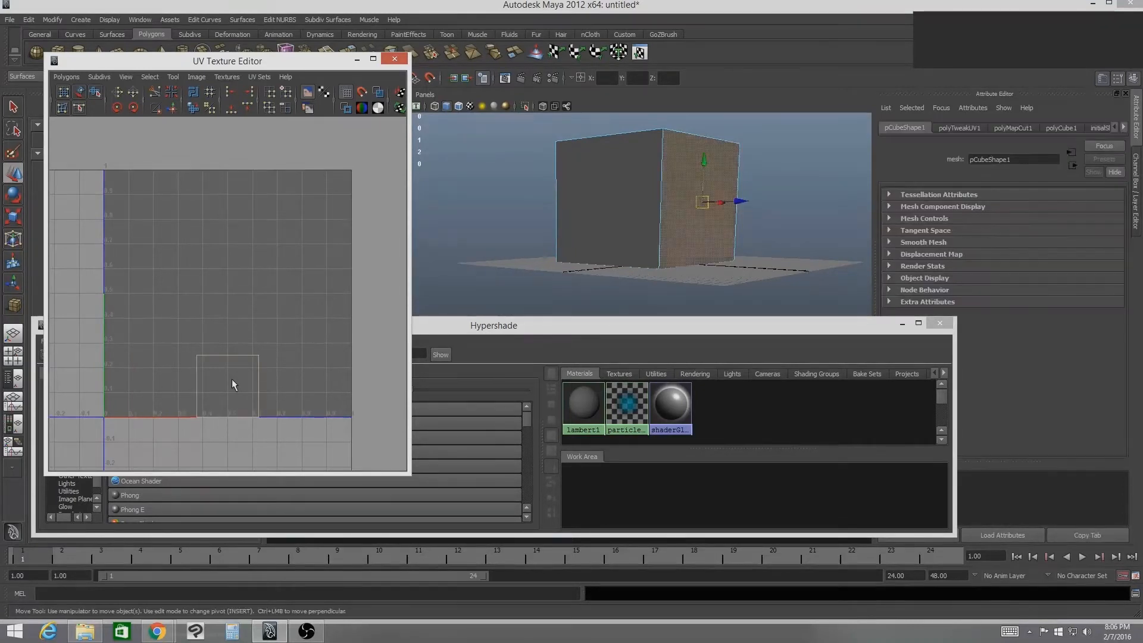
left_click_drag(576, 285, 477, 296, "alt")
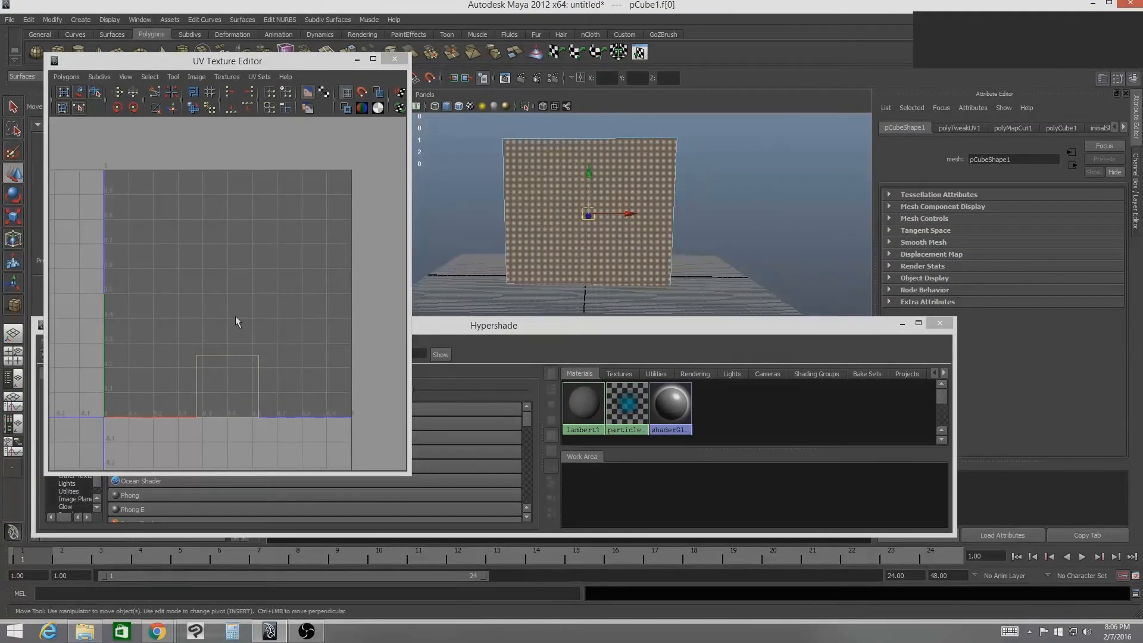
left_click(235, 317)
left_click(234, 316)
left_click(237, 281)
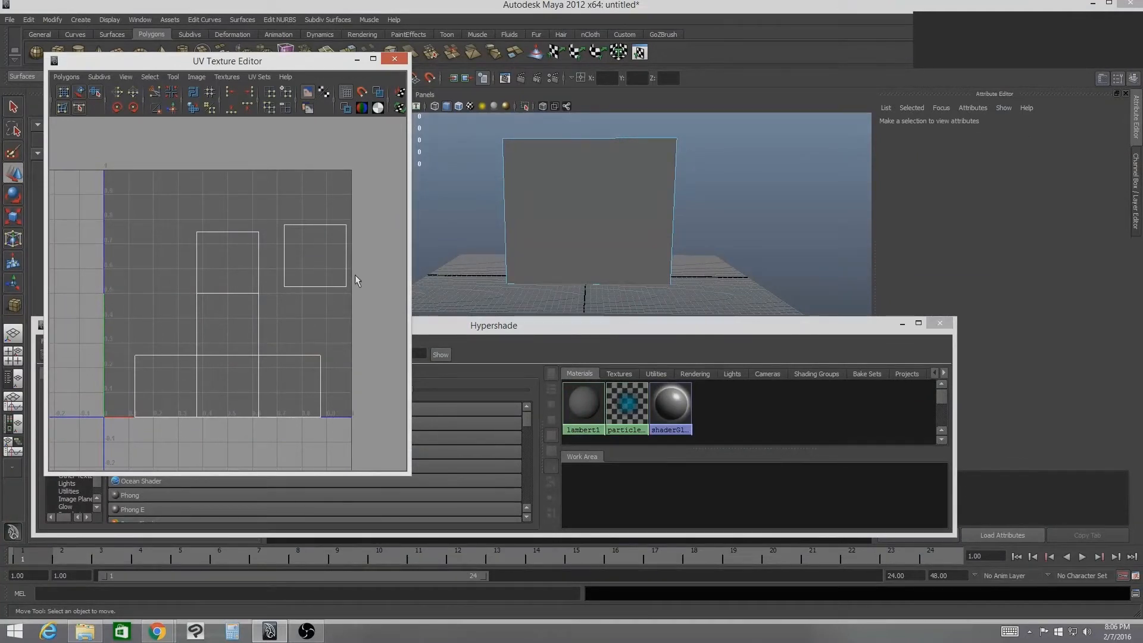
Select the detached square's four UVs and move the shell to the upper-left corner of the 0–1 UV tile
mouse_move(643, 250)
left_mouse_down("alt")
mouse_move(612, 255)
mouse_move(638, 239)
left_mouse_up("alt")
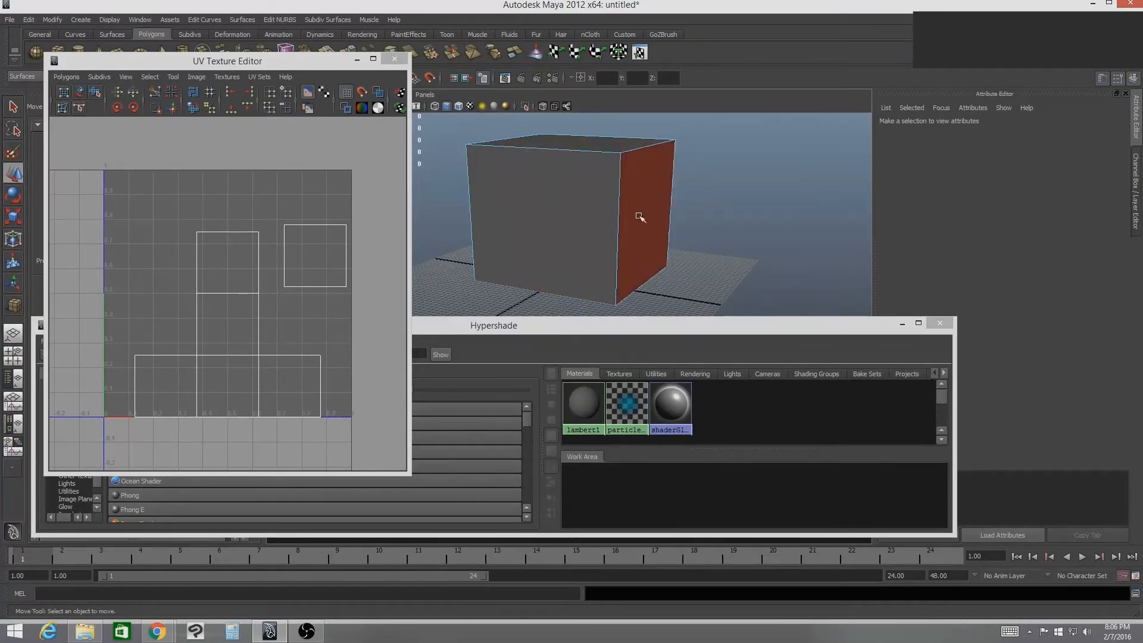
left_click_drag(274, 211, 379, 312)
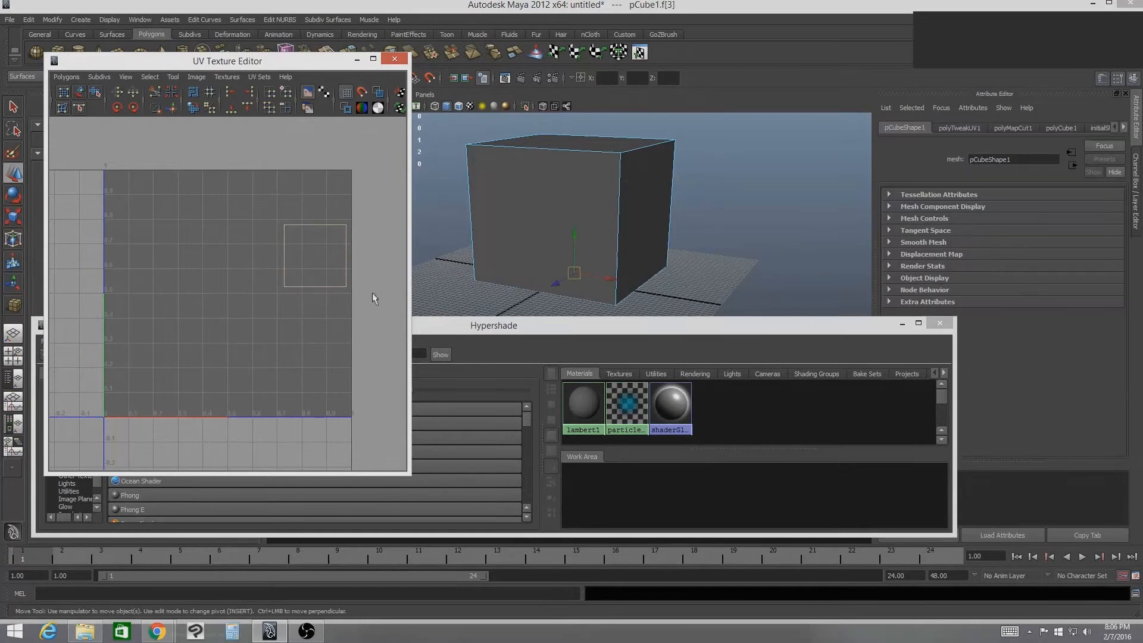
right_click_drag(309, 249, 357, 248)
left_click_drag(257, 216, 366, 302)
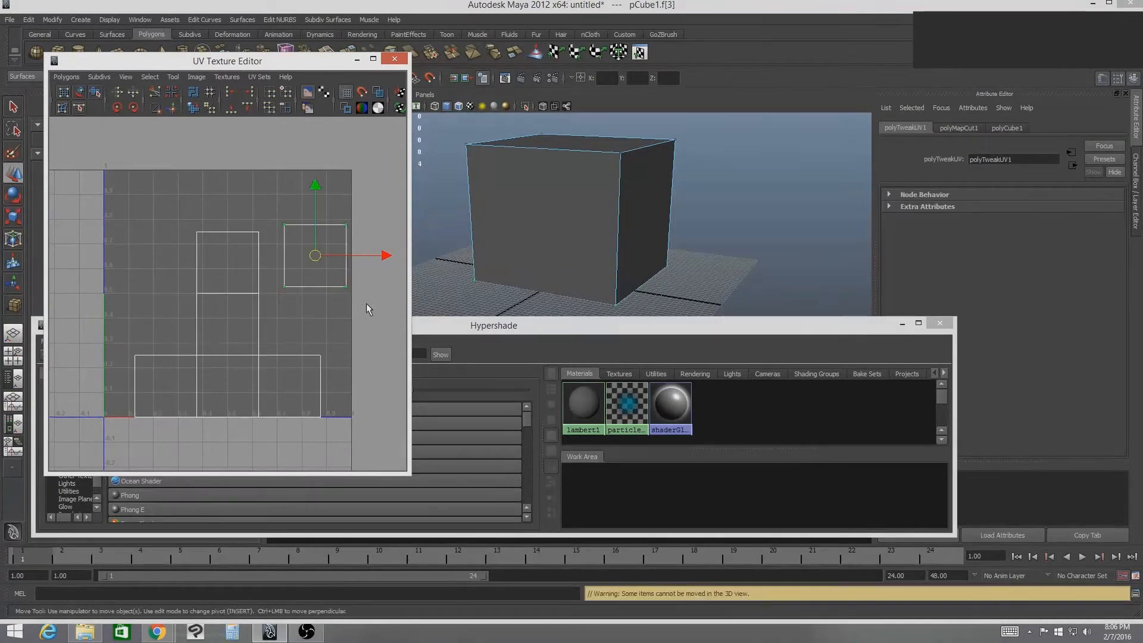
left_click_drag(316, 255, 138, 206)
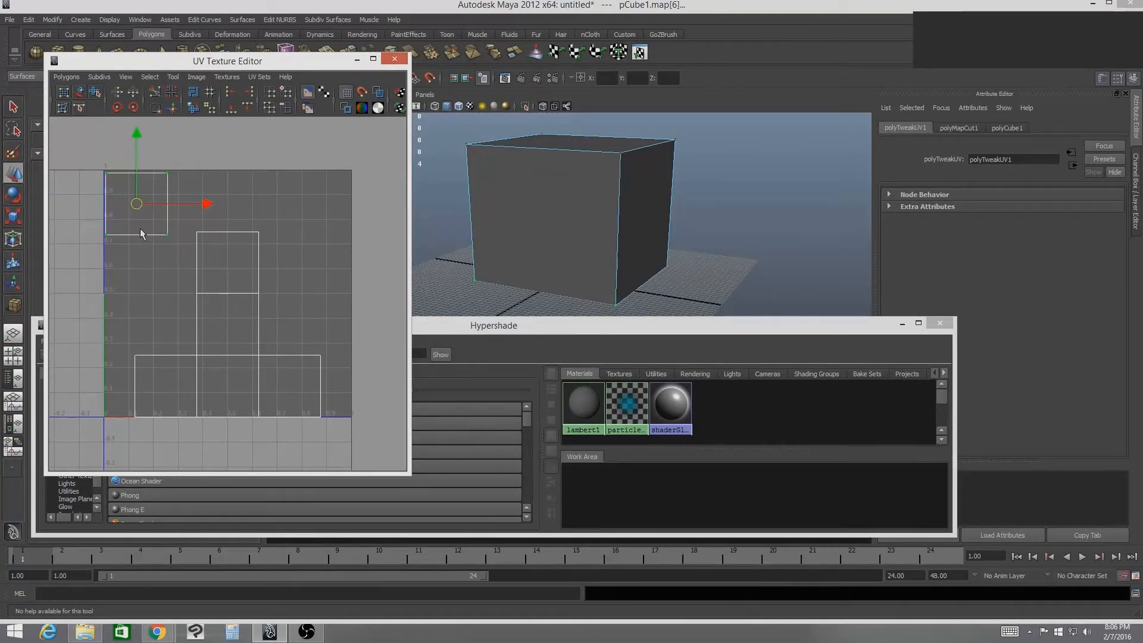
left_click_drag(131, 235, 211, 249)
left_click_drag(138, 156, 213, 263, "shift")
left_click_drag(163, 221, 199, 279, "shift")
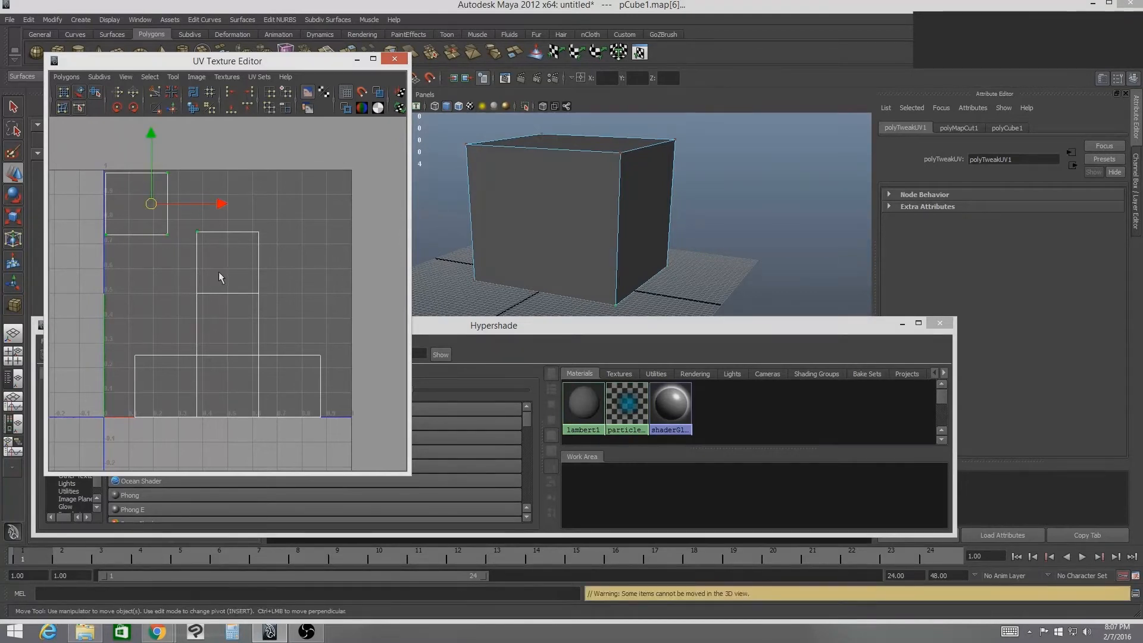
left_click_drag(184, 217, 232, 280, "shift")
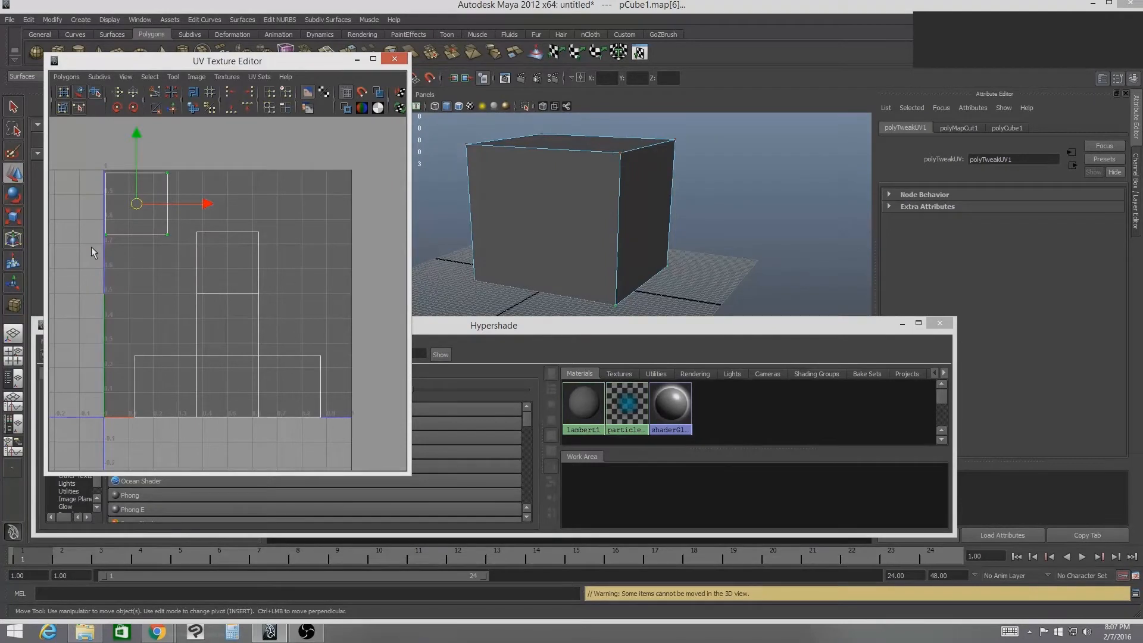
left_click_drag(77, 211, 118, 242)
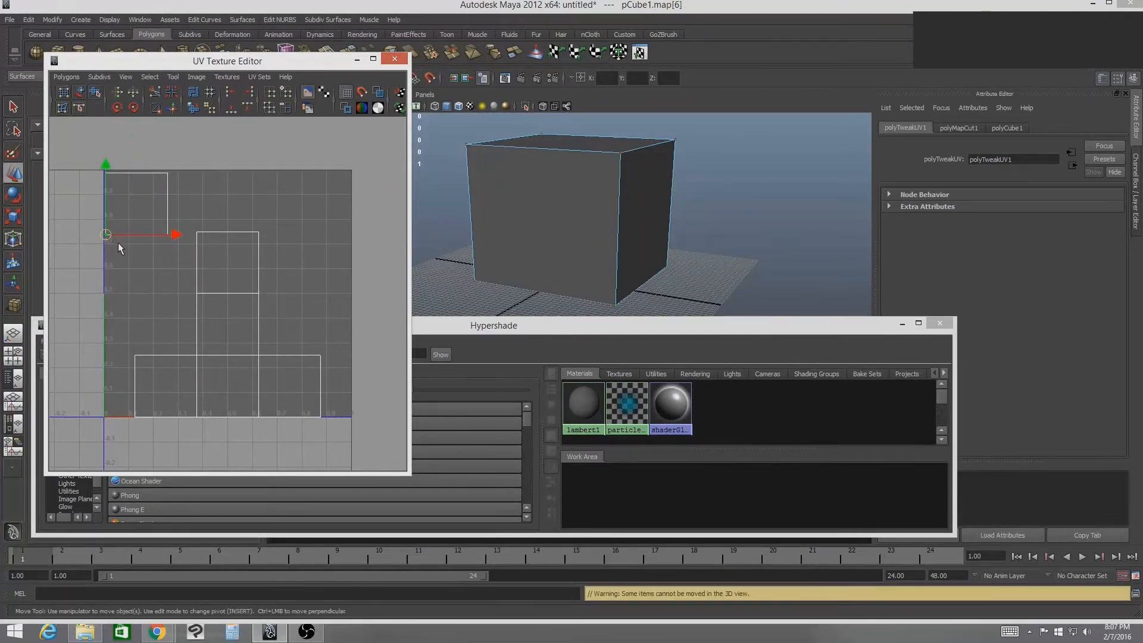
left_click_drag(154, 153, 179, 256, "shift")
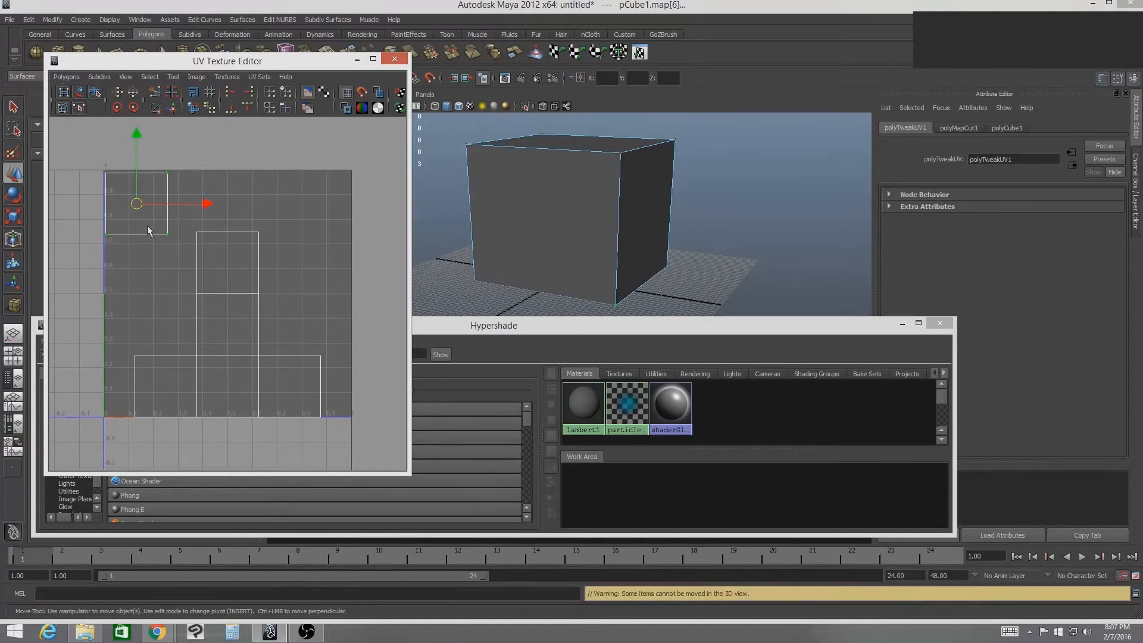
left_click_drag(137, 201, 234, 273)
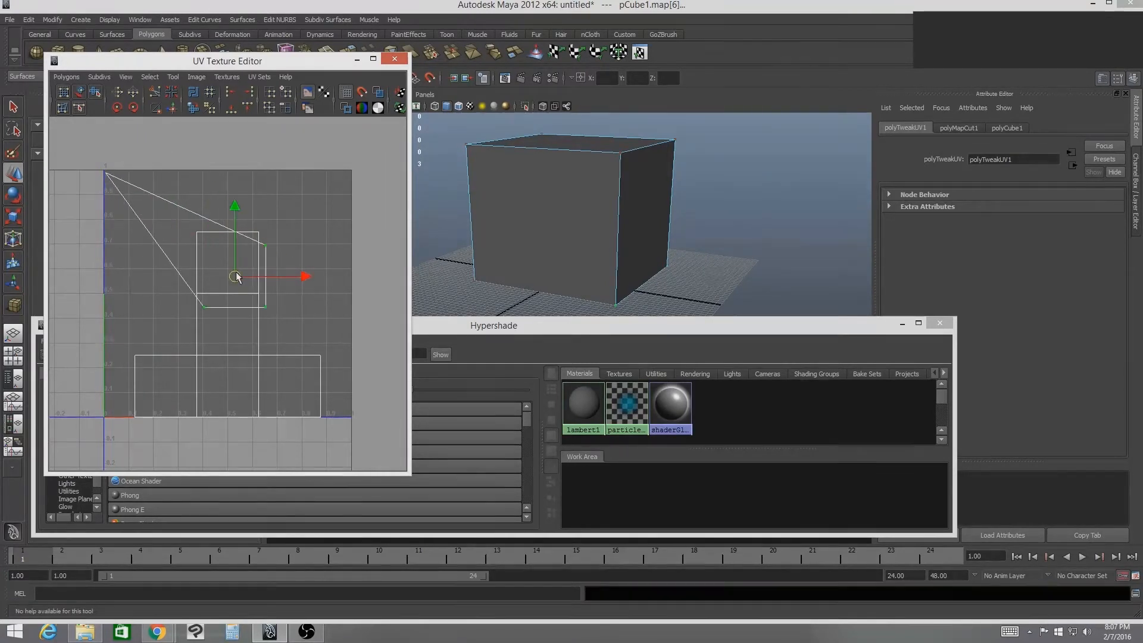
key("ctrl+z")
left_click_drag(208, 204, 384, 209)
key("ctrl+z")
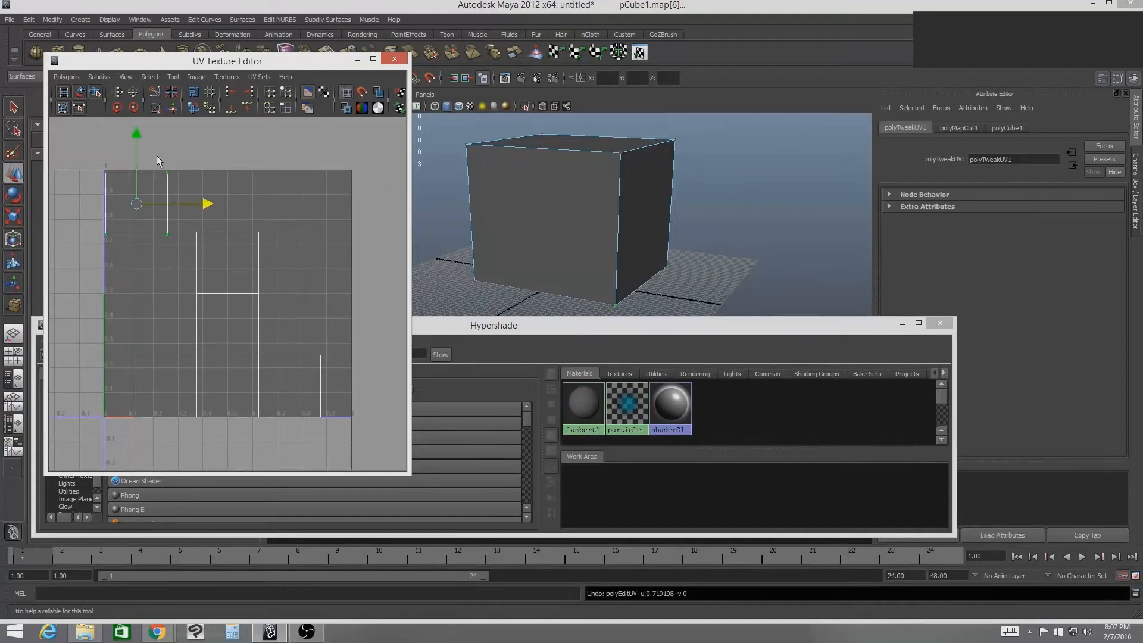
Stretch the corner shell's two right-hand UVs to the right edge of the UV tile and align them to the maximum U
left_click_drag(156, 156, 415, 186)
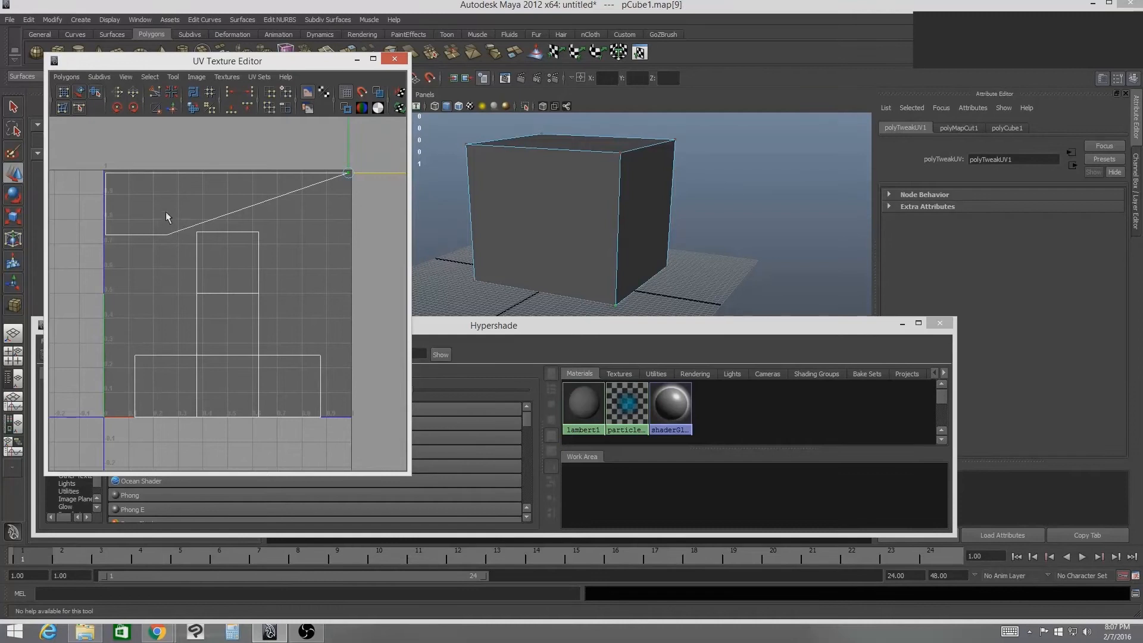
left_click_drag(238, 260, 330, 234)
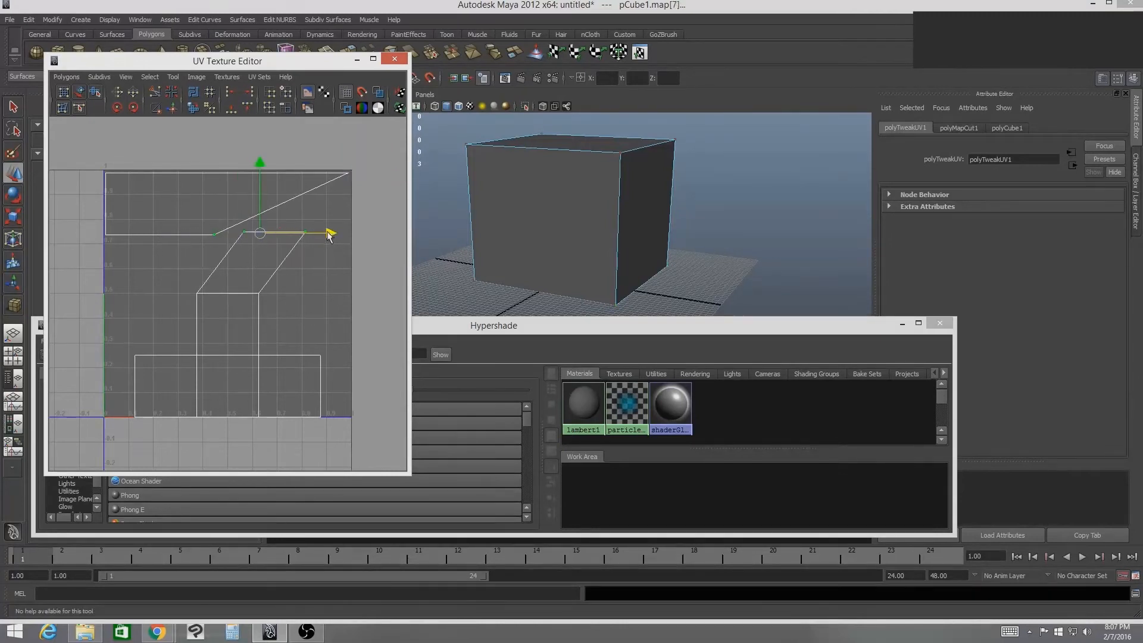
key("ctrl+z")
left_click_drag(159, 228, 403, 234)
left_click_drag(315, 155, 368, 248)
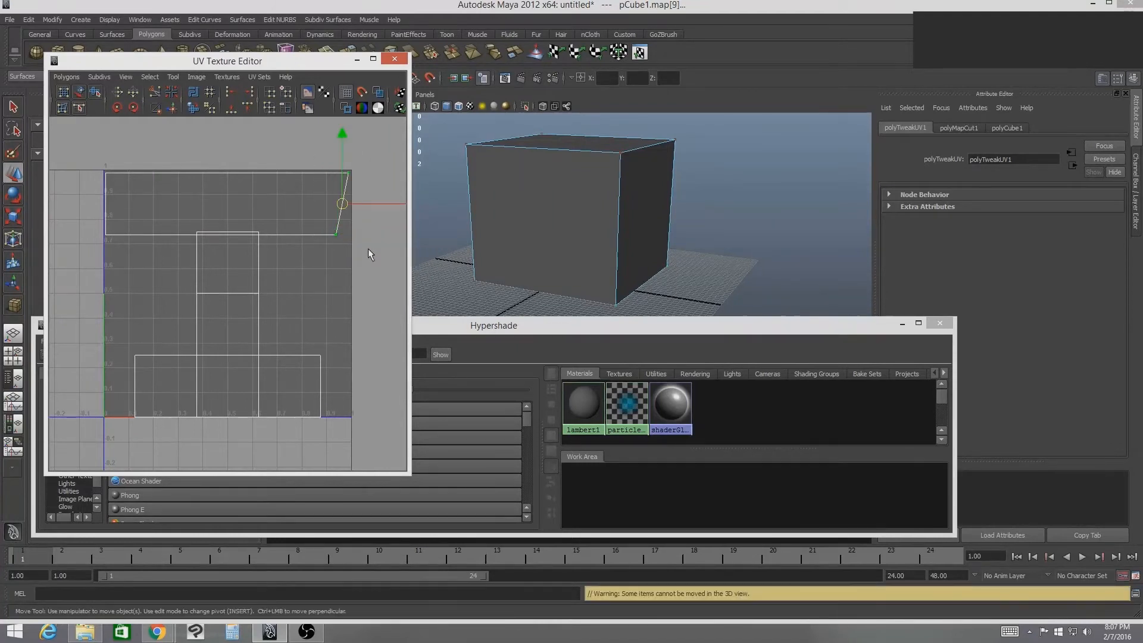
left_click(250, 93)
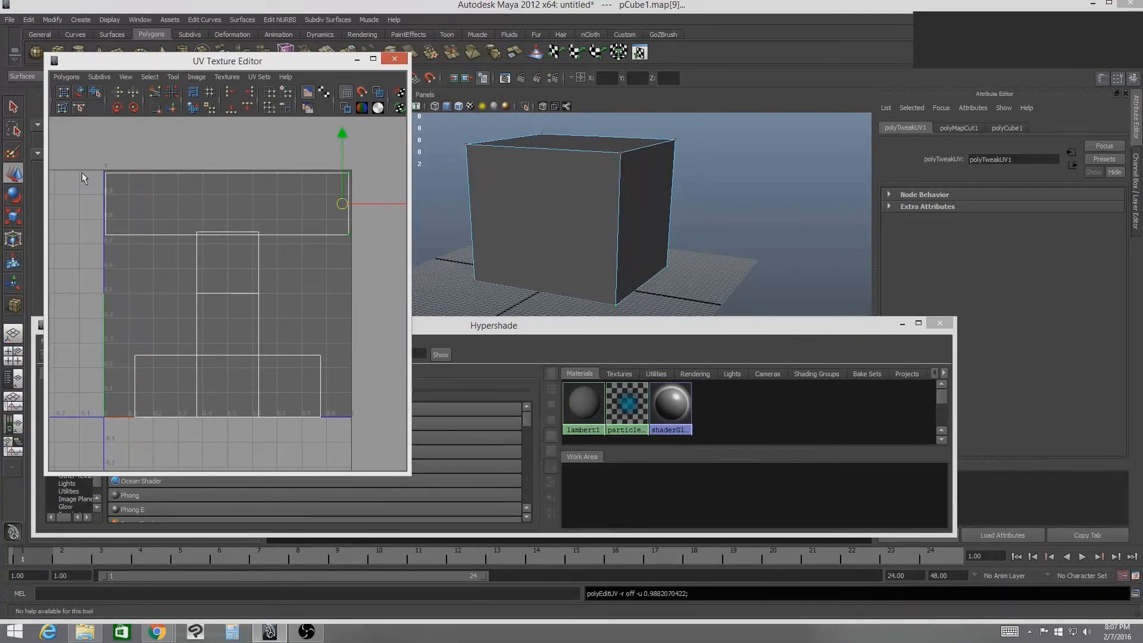
Select only the stretched shell's two lower UVs and move them down to the bottom edge of the UV tile
left_click_drag(81, 167, 136, 279)
left_click_drag(81, 219, 373, 243)
left_click_drag(192, 225, 278, 260, "ctrl")
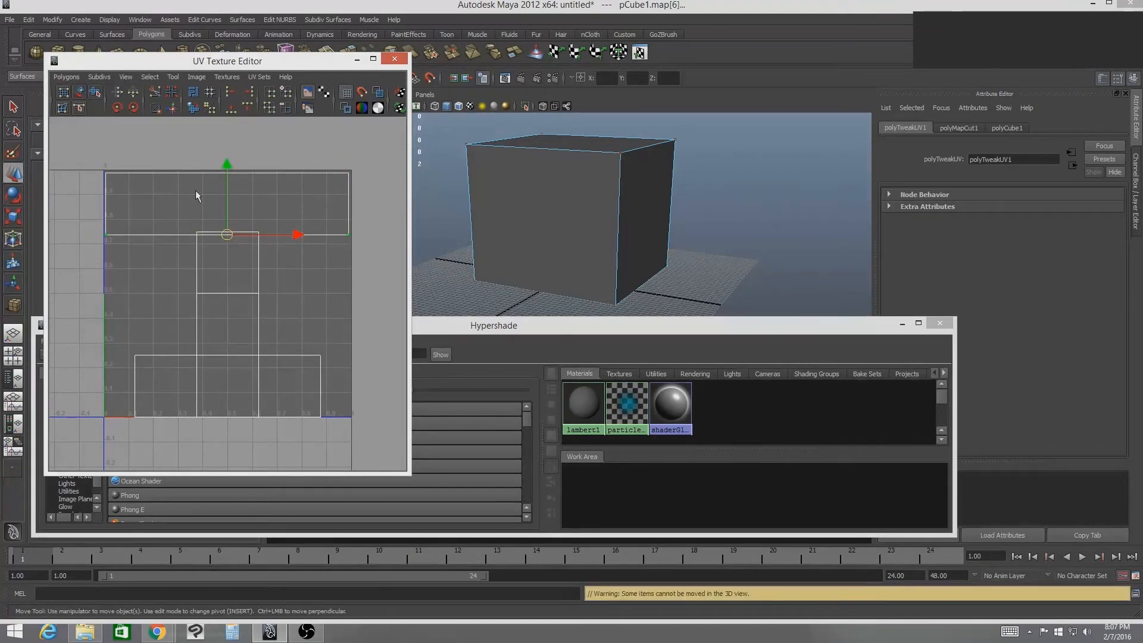
left_click_drag(227, 166, 248, 337)
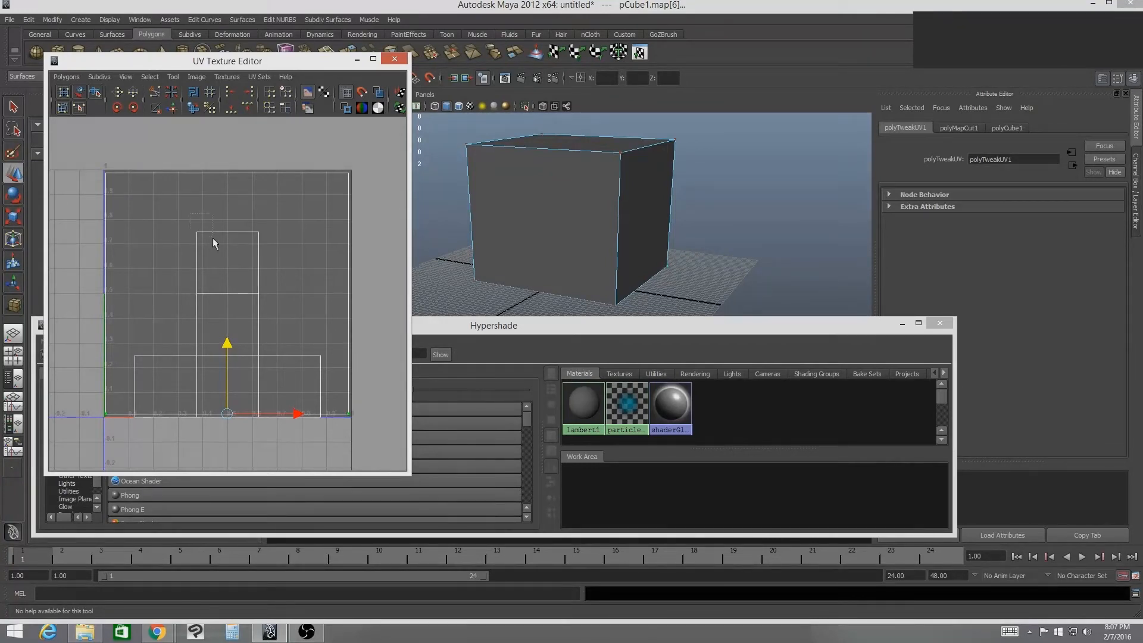
Move the UV column's top square as a shell to the tile's upper-left corner and stretch it right and down to fill the tile
left_click_drag(213, 238, 226, 253)
right_click_drag(197, 234, 226, 223, "ctrl")
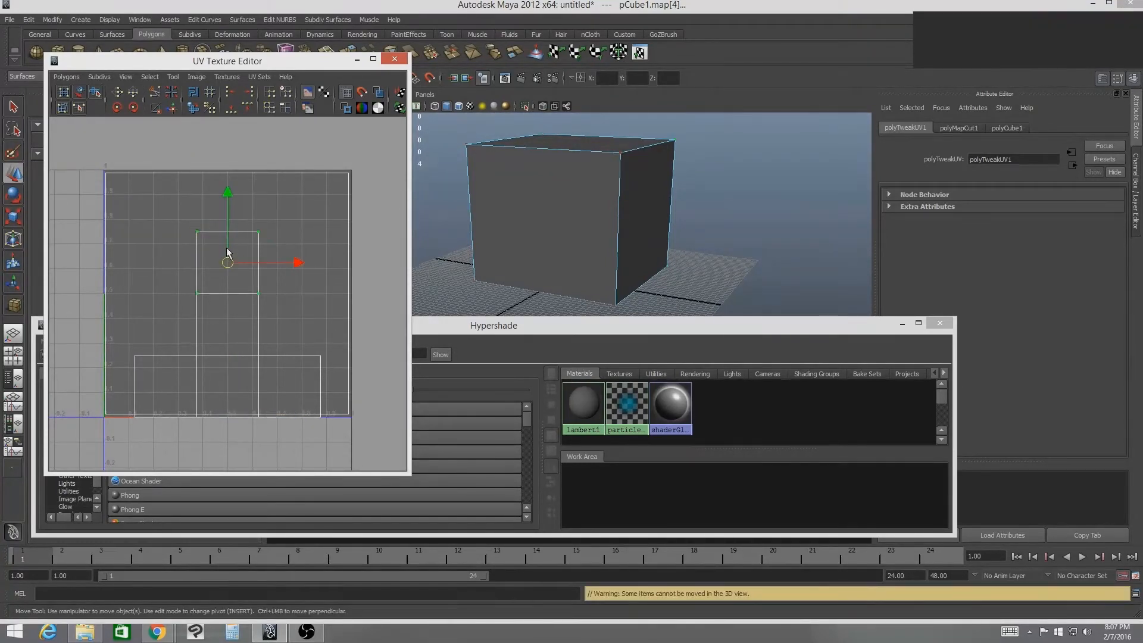
left_click_drag(227, 251, 137, 206)
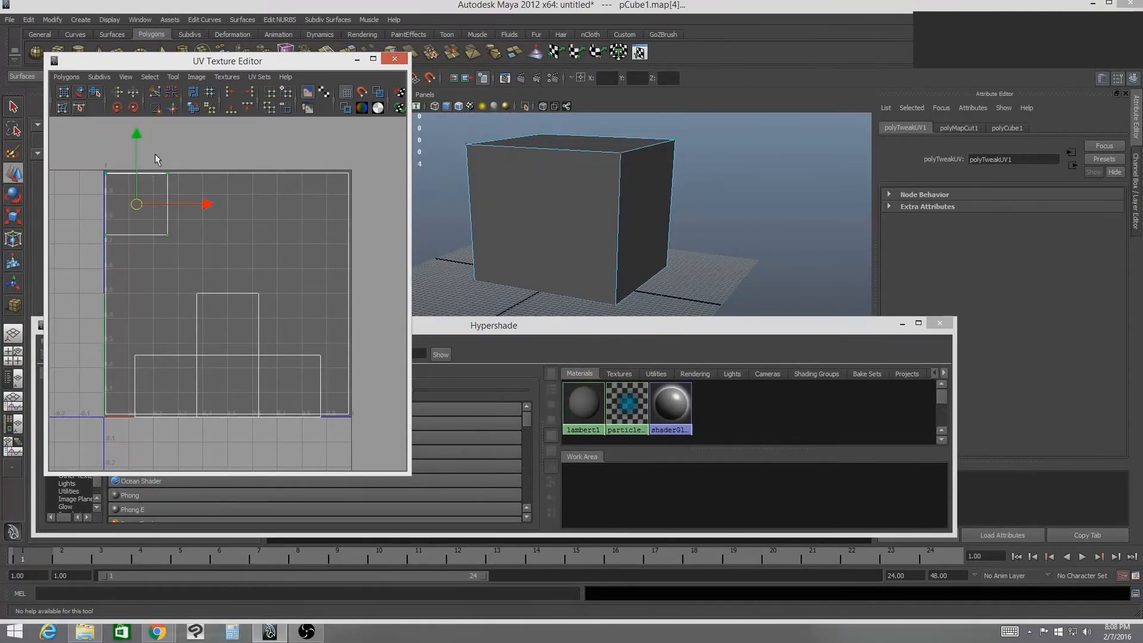
left_click_drag(154, 154, 218, 243)
left_click_drag(238, 205, 417, 209)
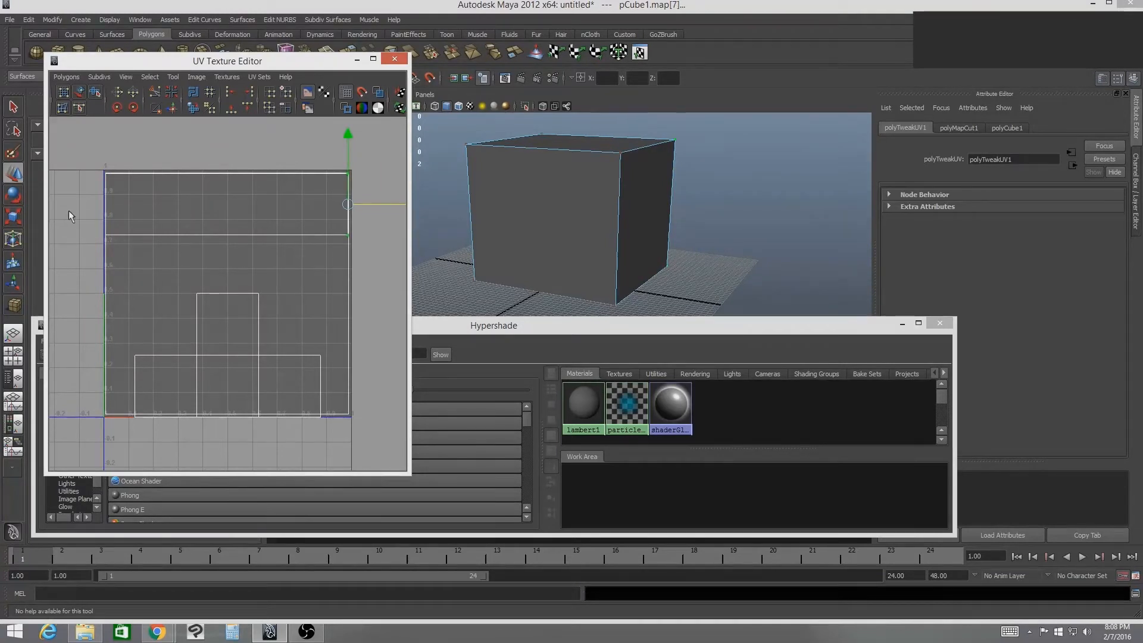
left_click_drag(435, 267, 435, 267)
left_click_drag(229, 167, 245, 341)
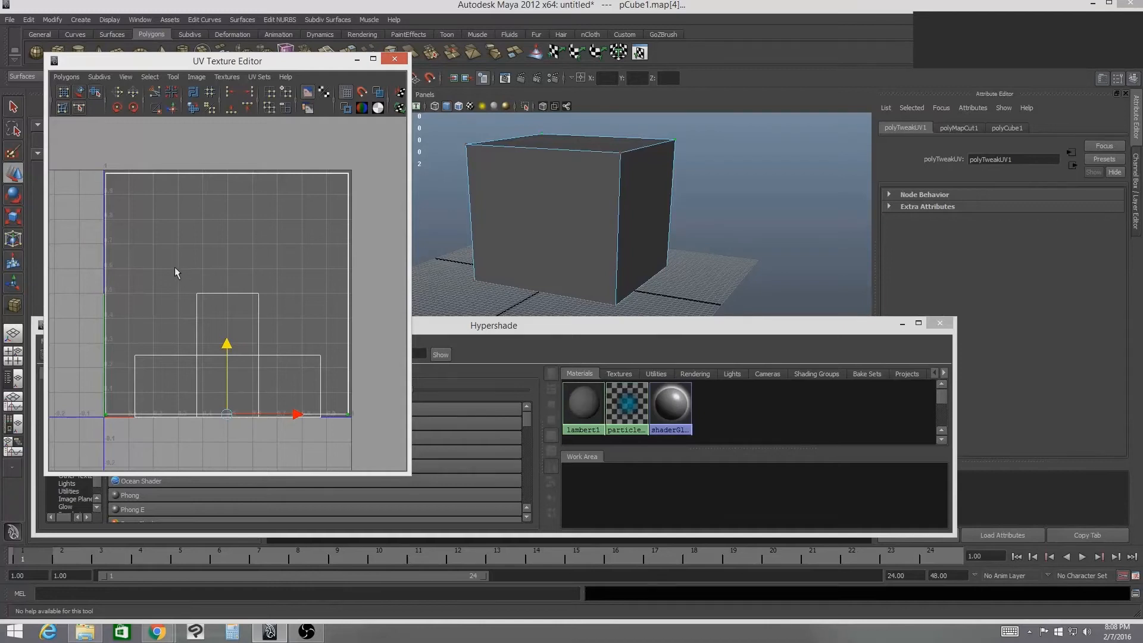
Select the square above the bottom row as a shell, centre it in the UV tile and scale it up to fill the tile
key("w")
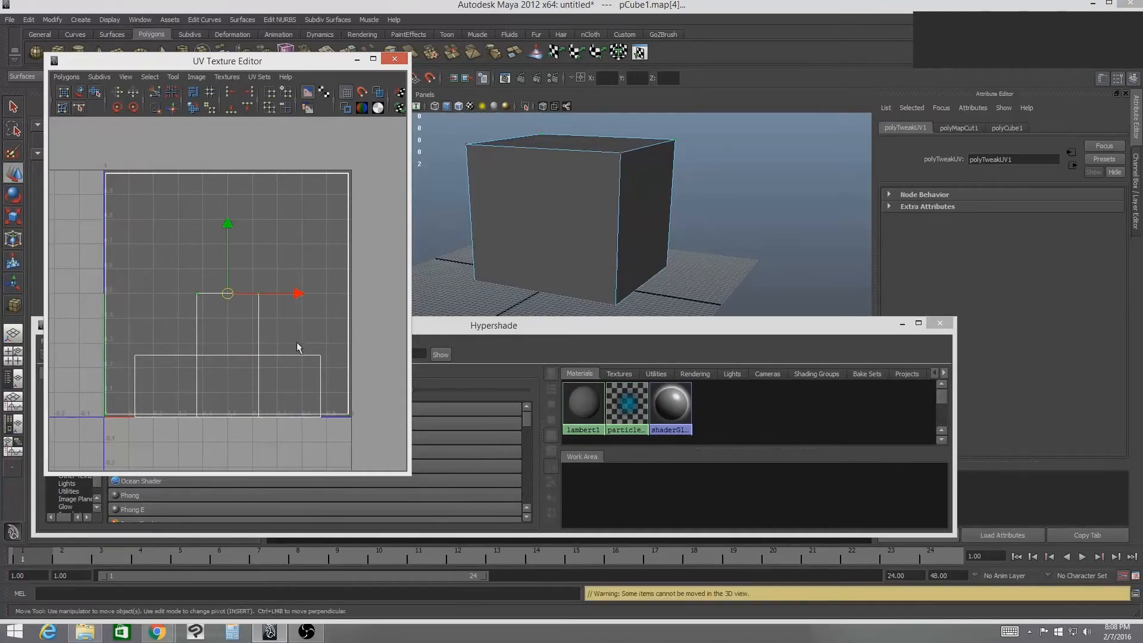
right_click_drag(261, 297, 304, 283, "ctrl")
left_click_drag(227, 325, 366, 275)
key("r")
Select the bottom row's left and middle squares as separate shells and move each one to the centre of the UV tile
left_click_drag(126, 345, 170, 362)
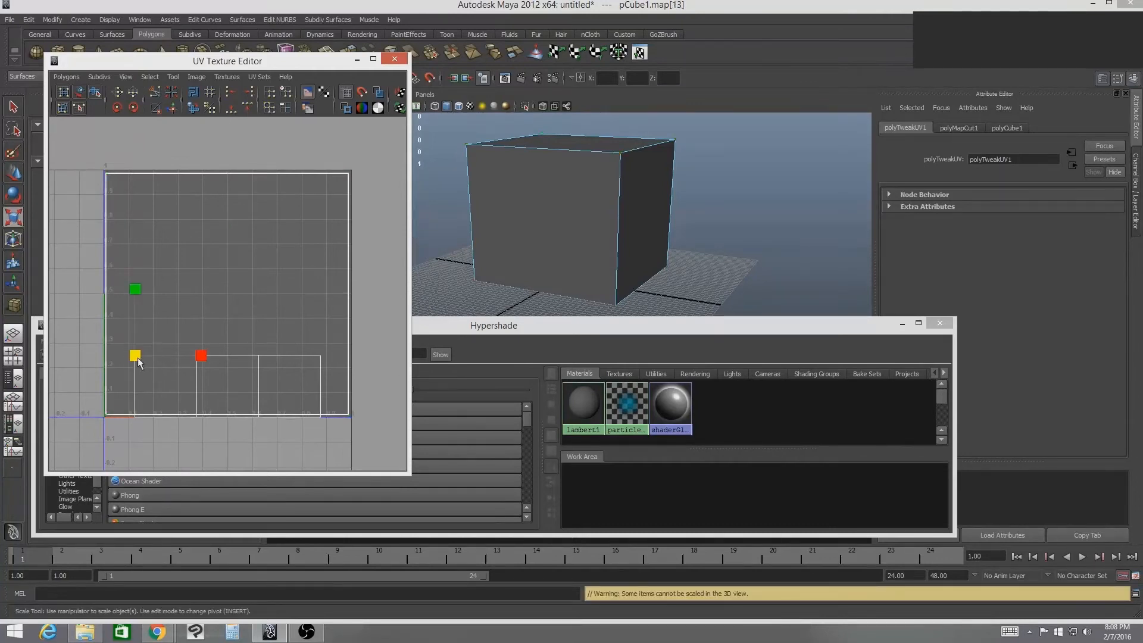
right_click_drag(137, 357, 166, 342, "ctrl")
key("w")
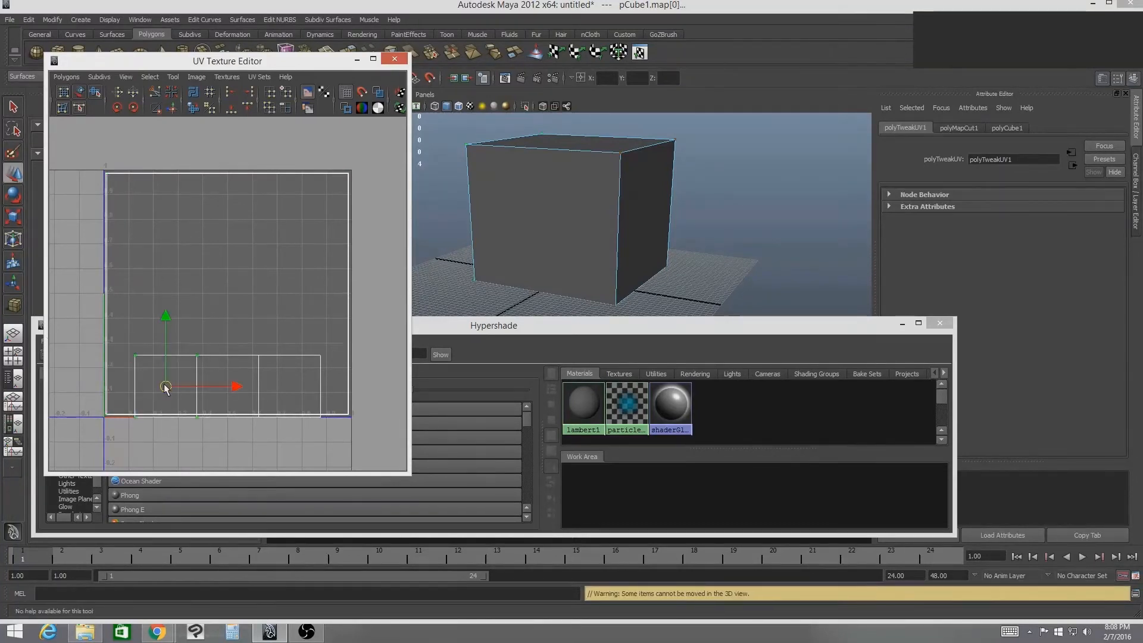
left_click_drag(166, 385, 227, 293)
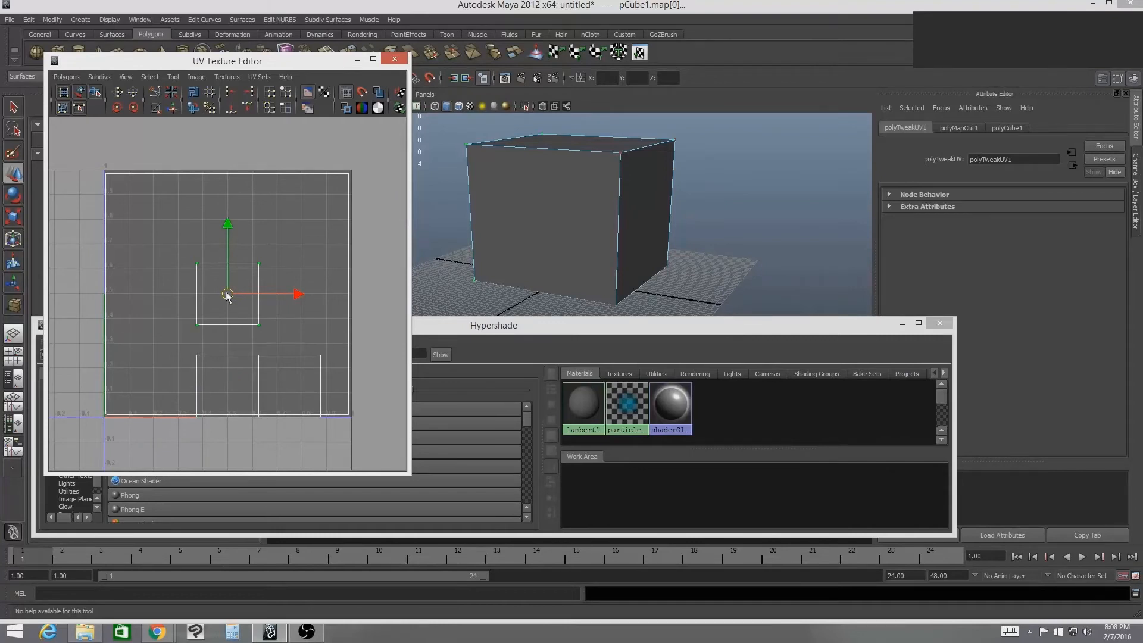
left_click(201, 363)
right_click_drag(205, 364, 226, 347, "ctrl")
left_click_drag(226, 387, 227, 293)
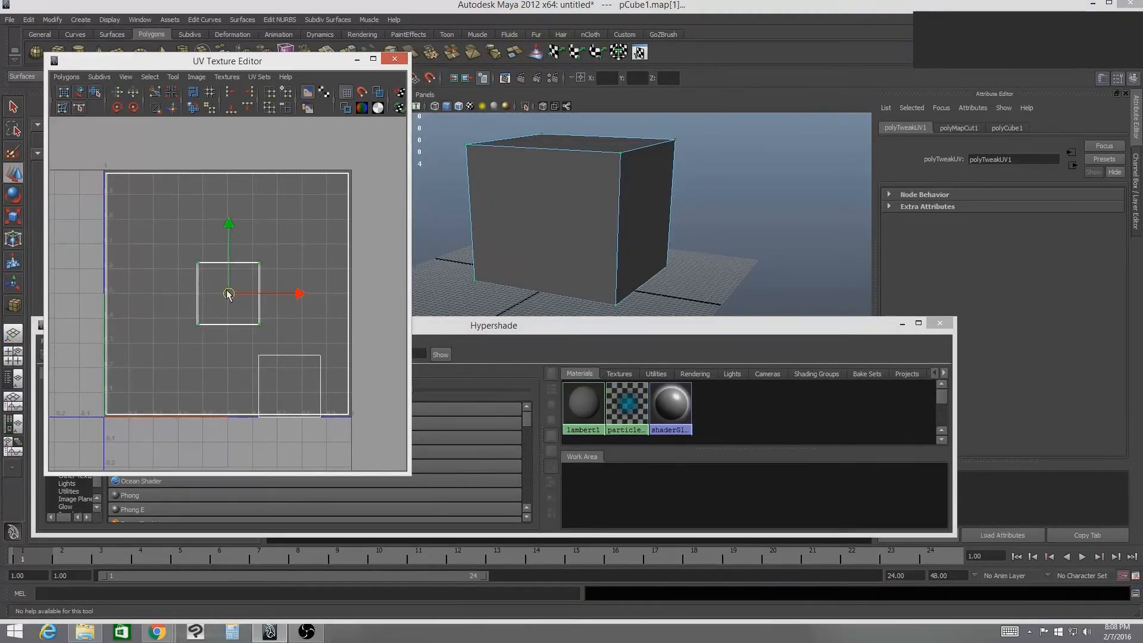
Select the remaining square at the tile's lower right as a shell and move it onto the stacked squares in the centre
left_click(258, 356)
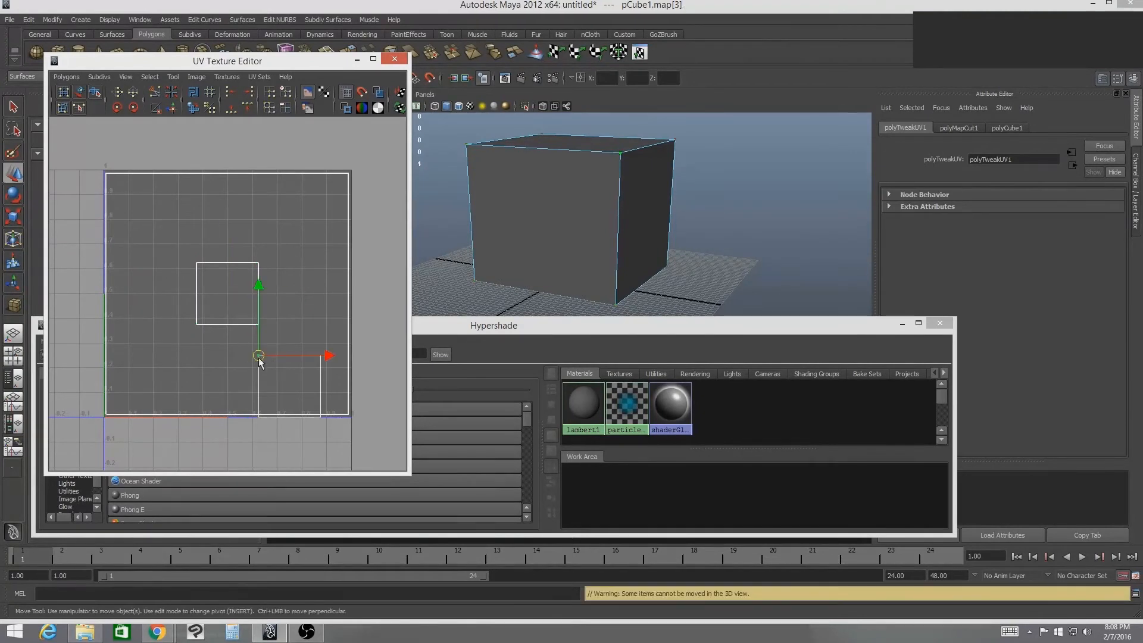
right_click_drag(258, 356, 292, 346, "ctrl")
left_click_drag(283, 381, 304, 348)
Scale the stacked squares in the centre uniformly until they nearly fill the UV tile
key("r")
left_click(297, 295)
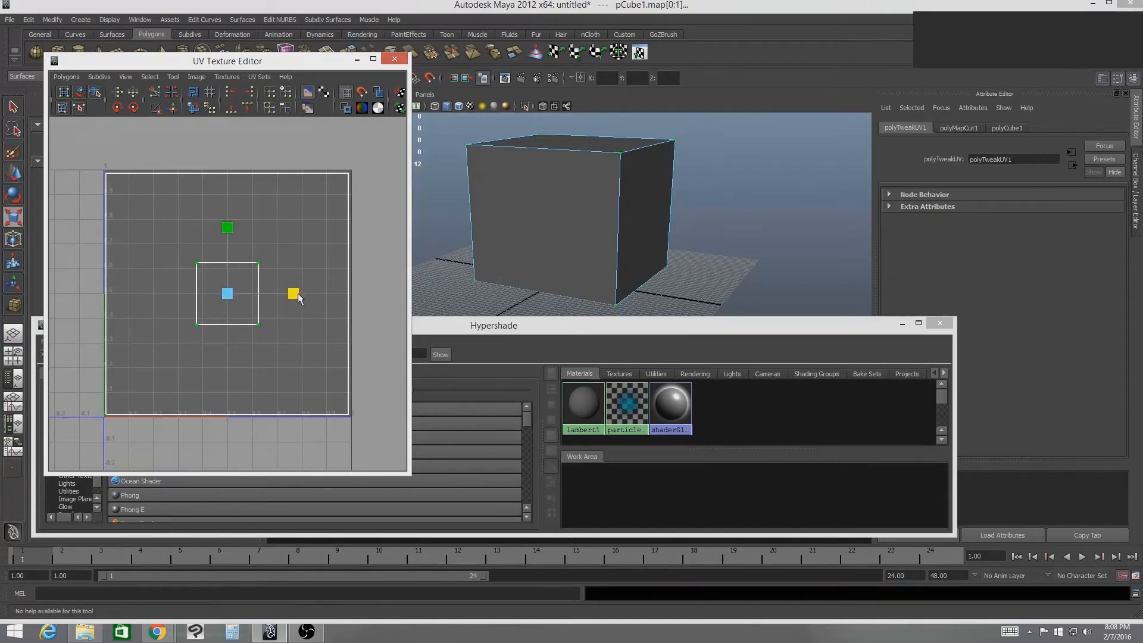
left_click_drag(227, 229, 308, 266)
key("ctrl+z")
left_click(226, 293)
left_click_drag(227, 296, 347, 262)
middle_click_drag(389, 245, 415, 231)
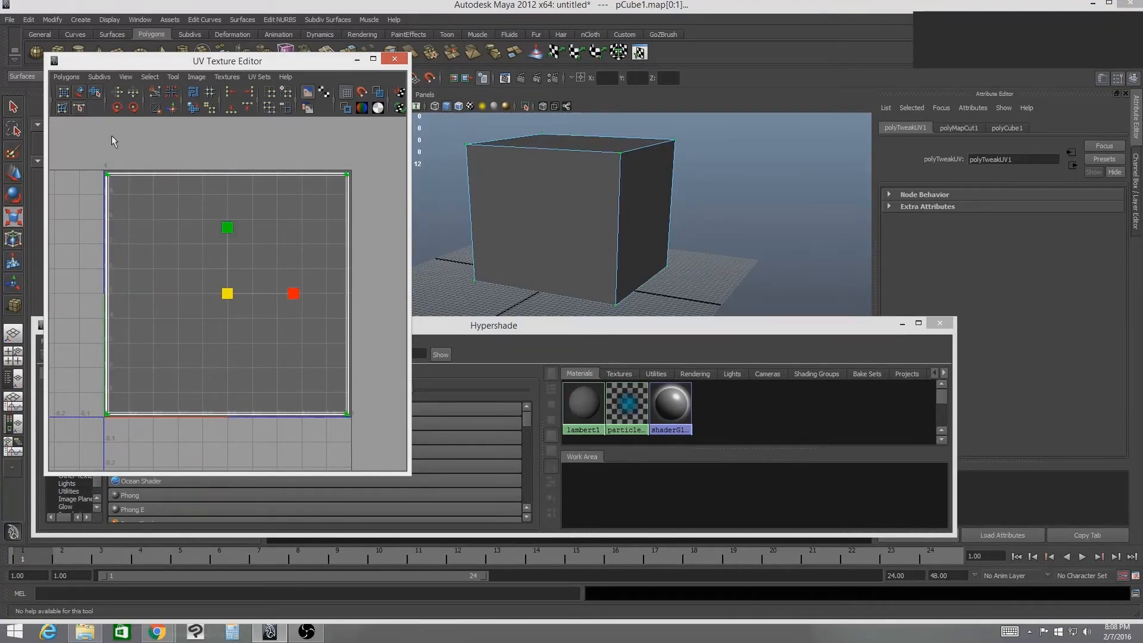
Align all UVs along the tile's right edge to maximum U and those along its left edge to minimum U
left_click_drag(321, 147, 391, 216)
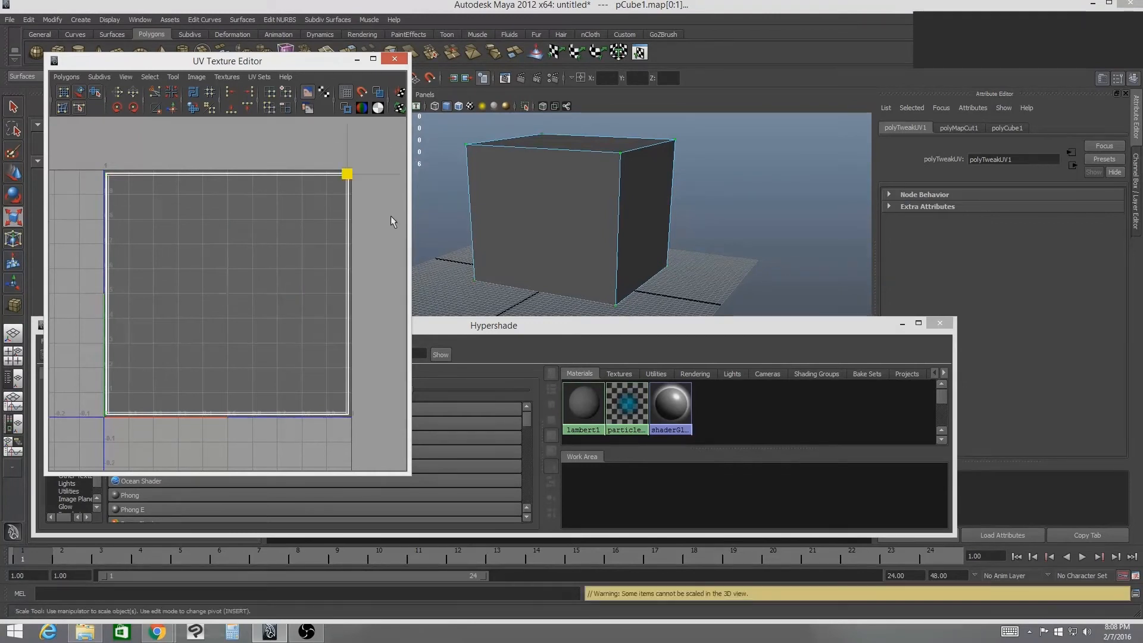
left_click_drag(319, 150, 414, 467)
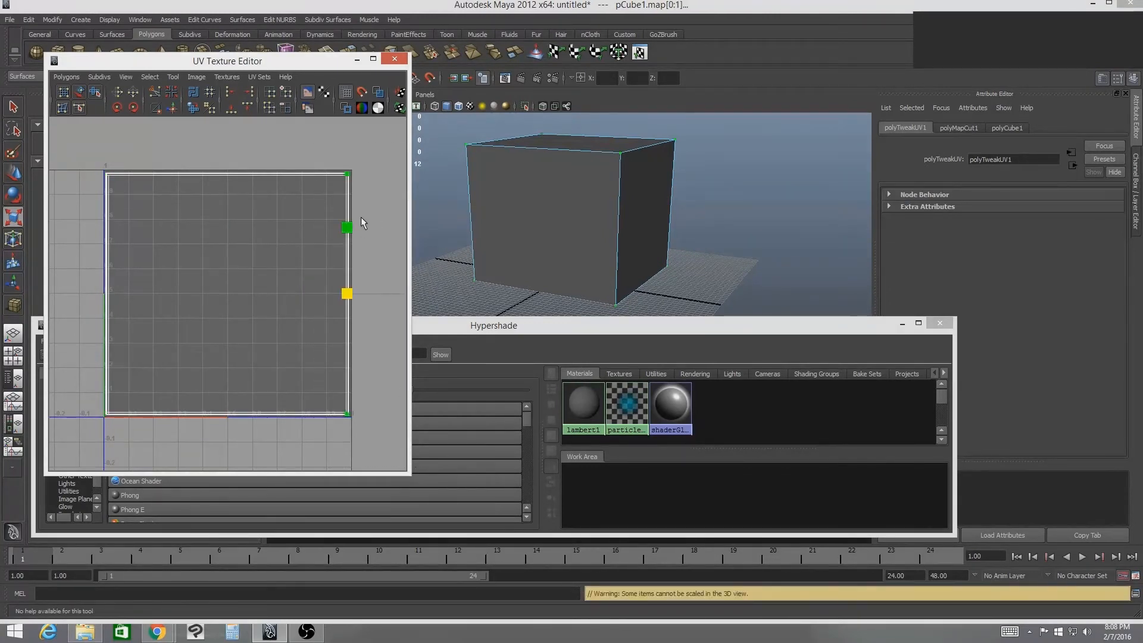
key("w")
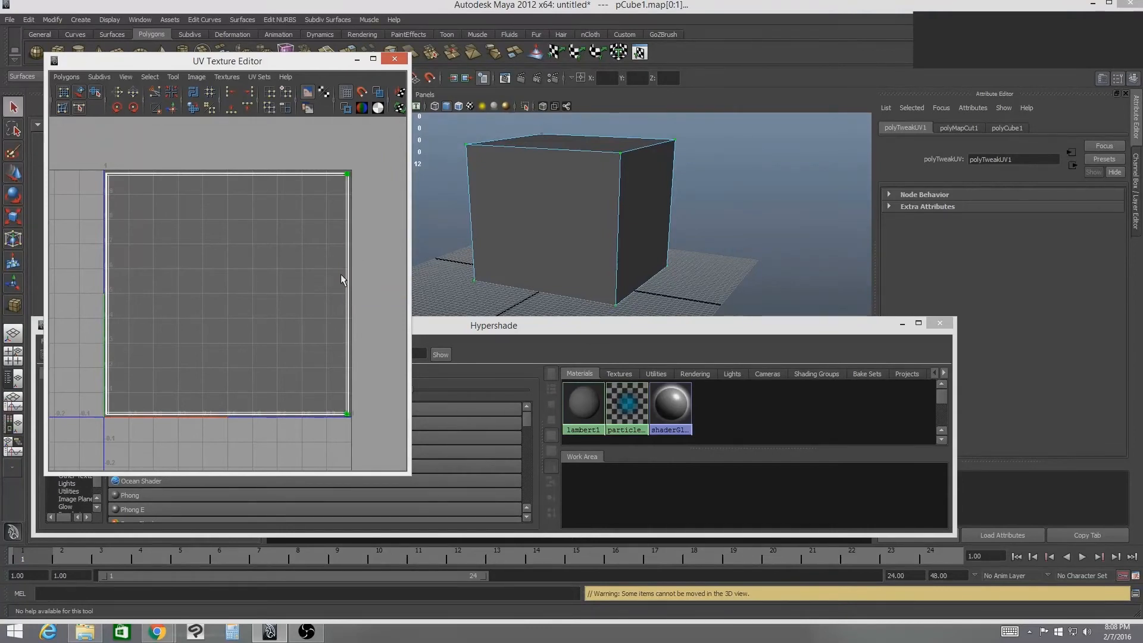
middle_click_drag(372, 355, 319, 352, "alt")
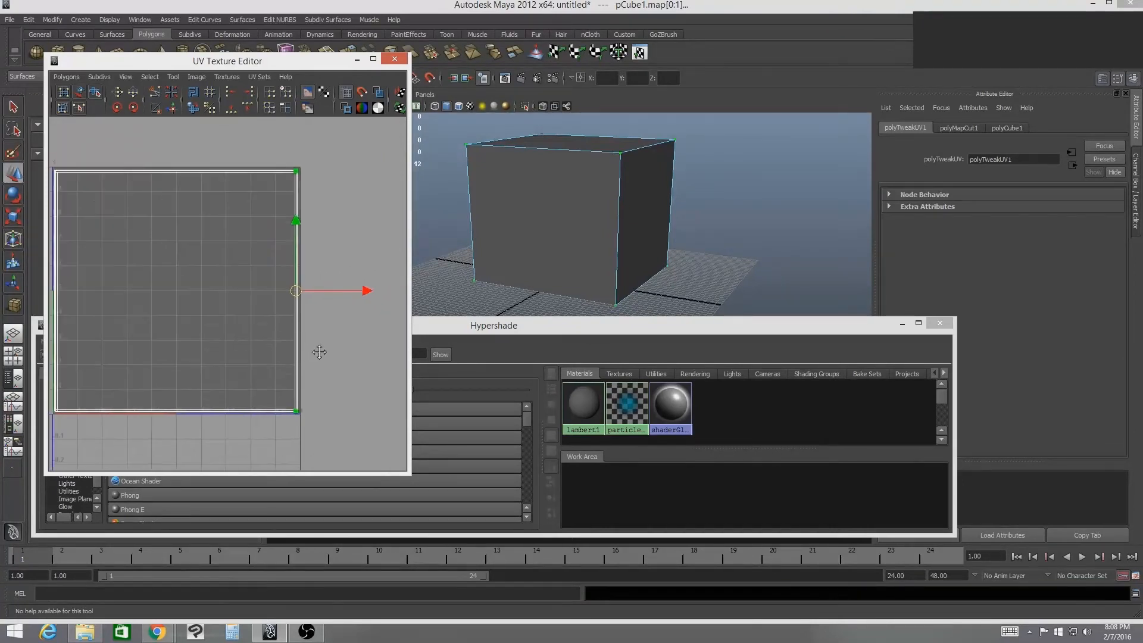
key("e")
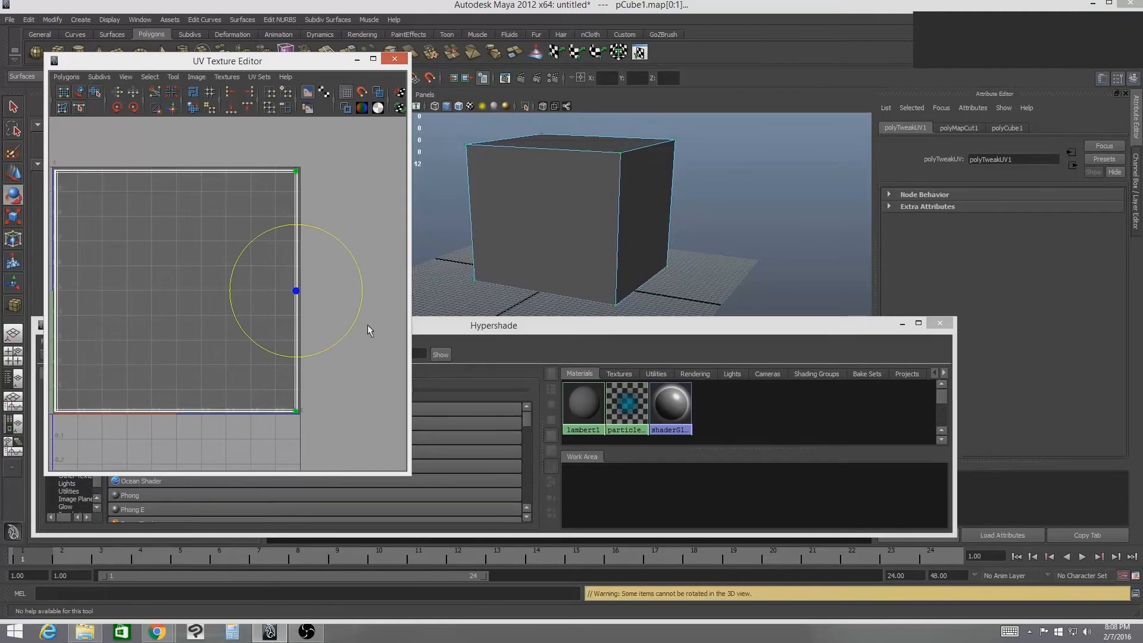
key("r")
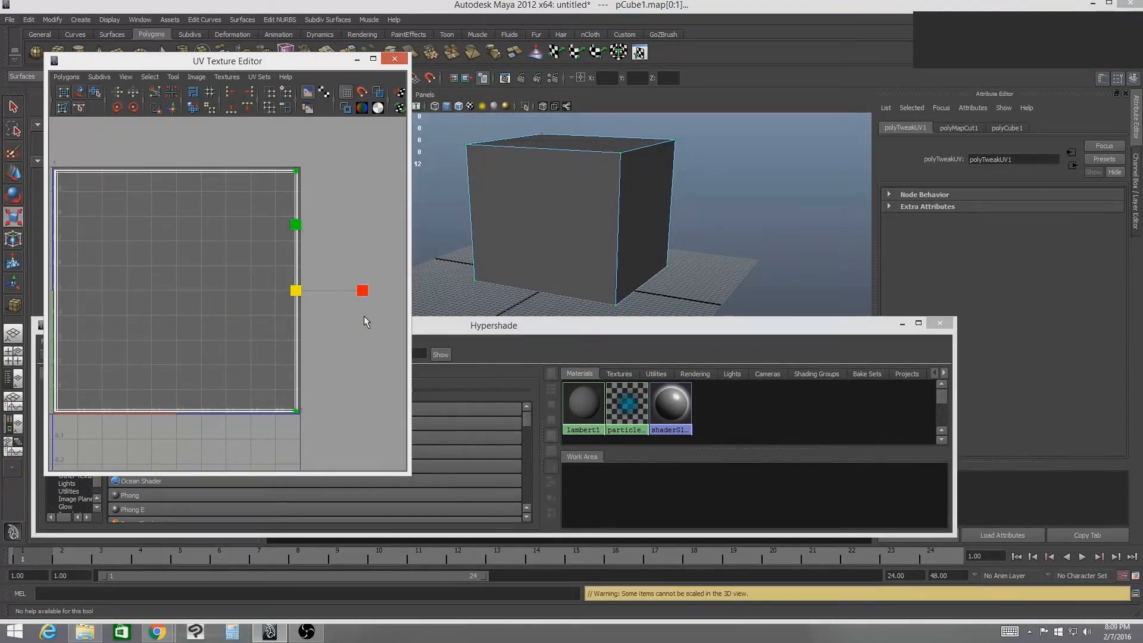
key("w")
middle_click_drag(327, 334, 398, 340, "alt")
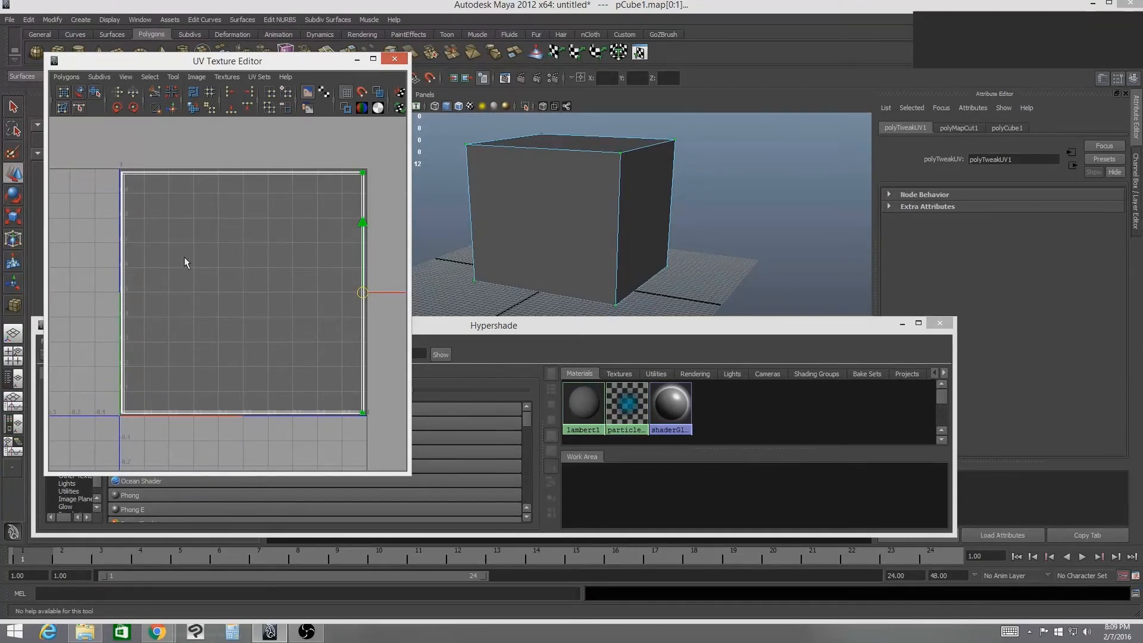
middle_click_drag(320, 252, 307, 244, "alt")
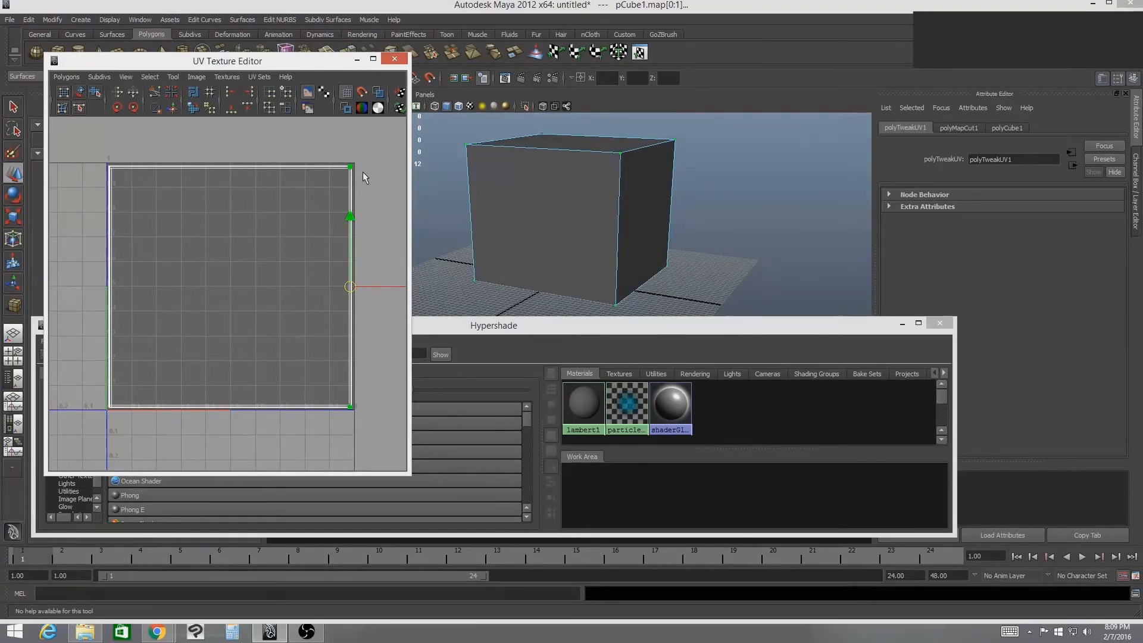
left_click(250, 96)
left_click_drag(147, 149, 105, 236)
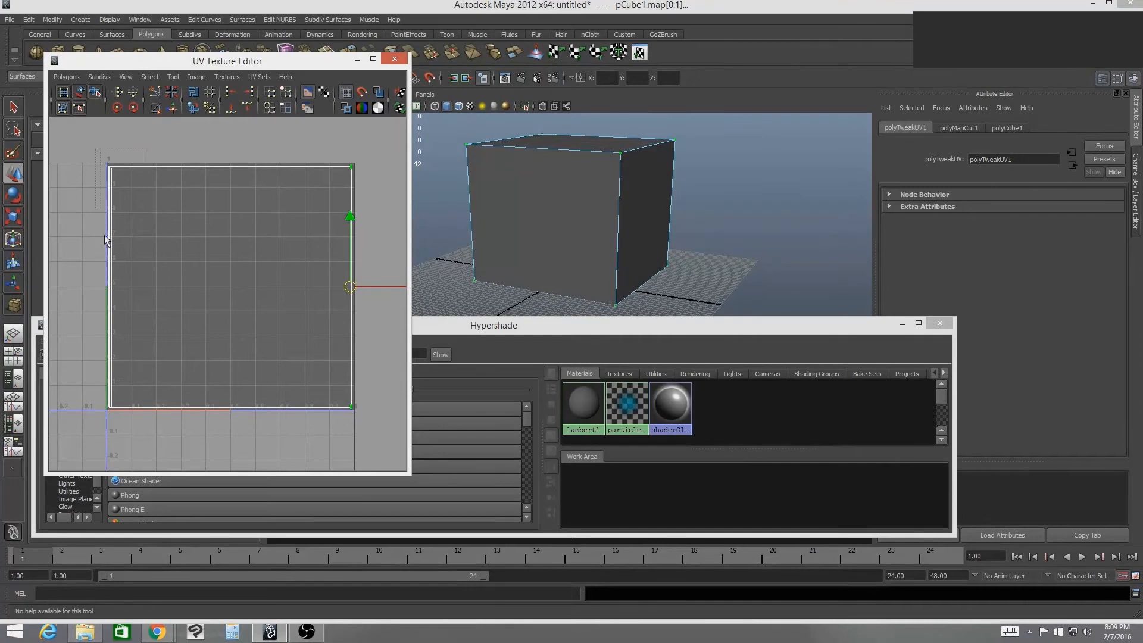
left_click_drag(152, 443, 152, 443)
Align all UVs along the tile's upper edge to maximum V and those along its lower edge to minimum V
left_click_drag(84, 154, 355, 165)
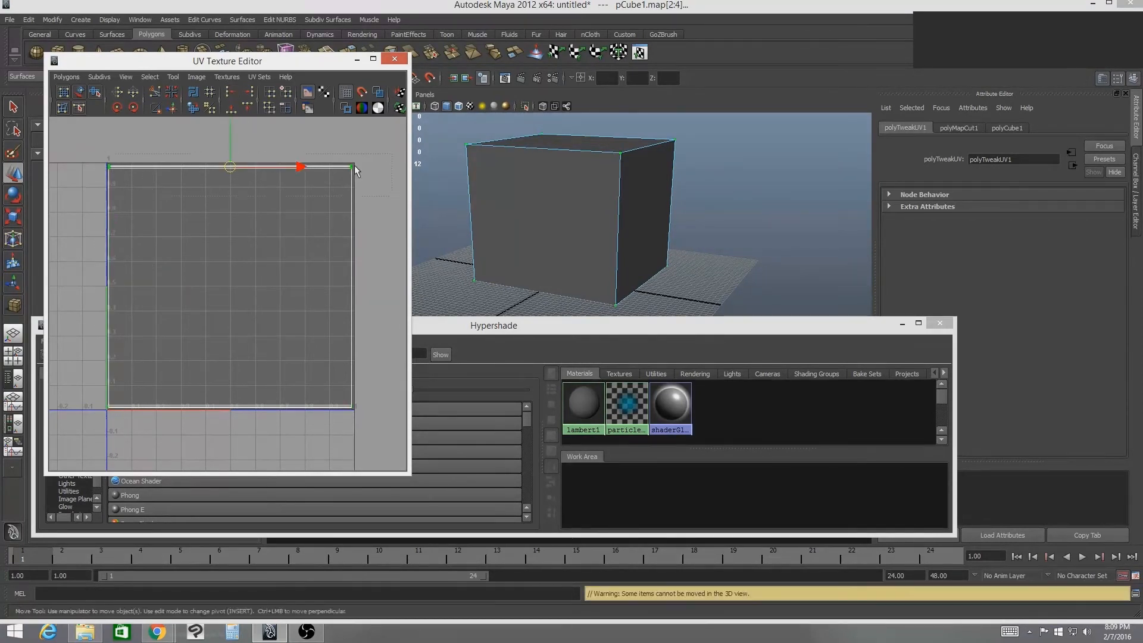
left_click(249, 106)
left_click_drag(77, 371, 132, 398)
left_click_drag(389, 445, 391, 445)
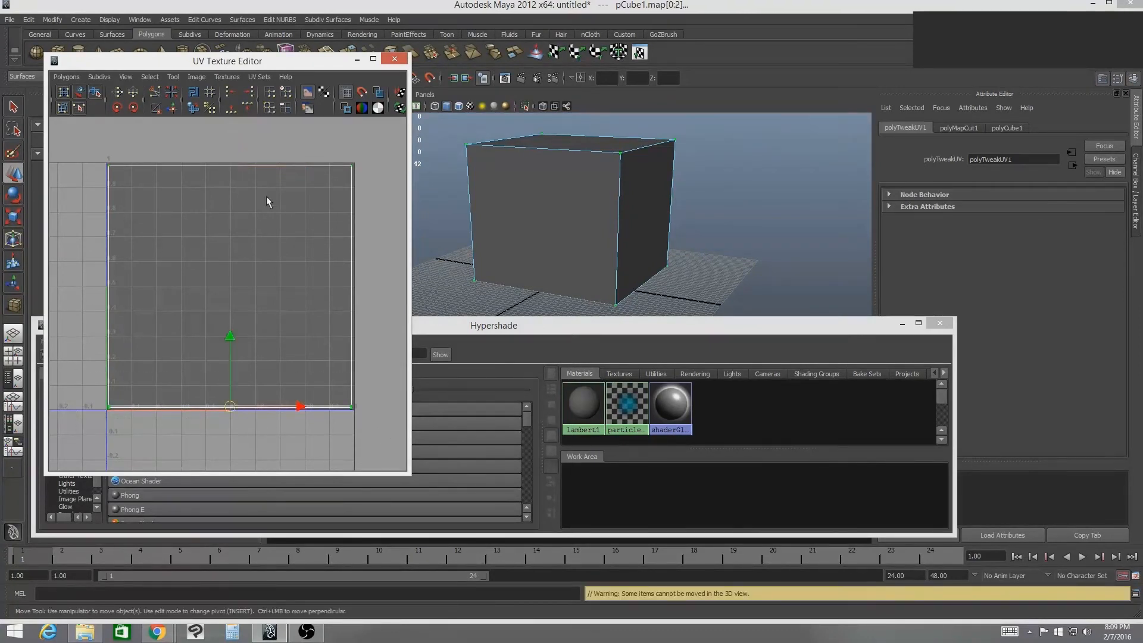
left_click(231, 108)
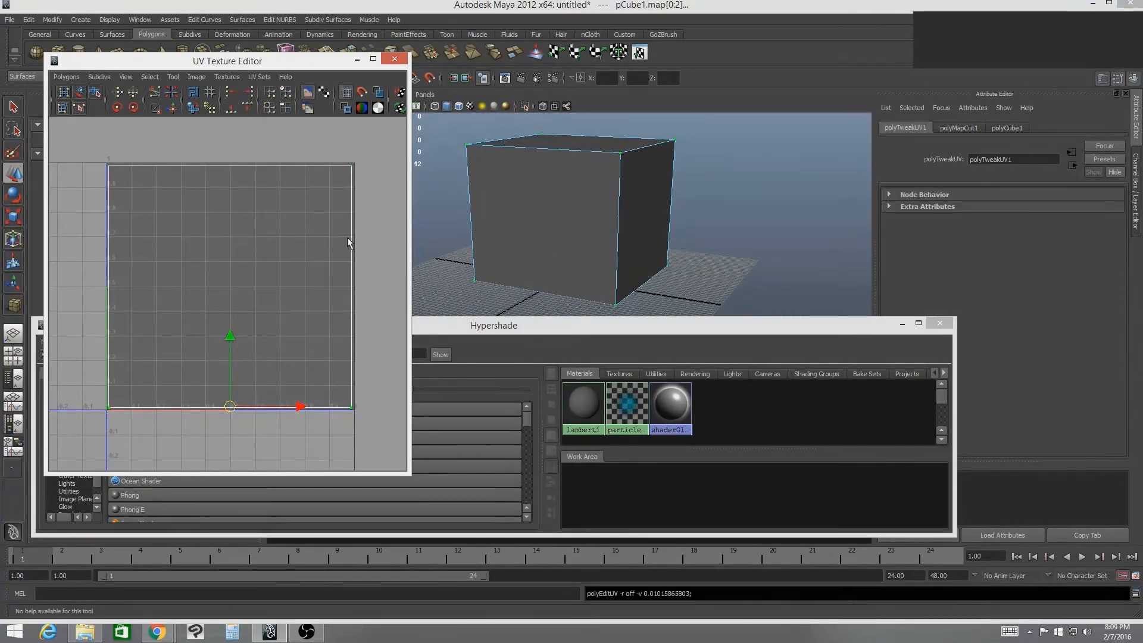
Move the UV Texture Editor aside, bring the Hypershade forward and create a new Lambert material
left_click_drag(477, 237, 523, 209, "alt")
key("w")
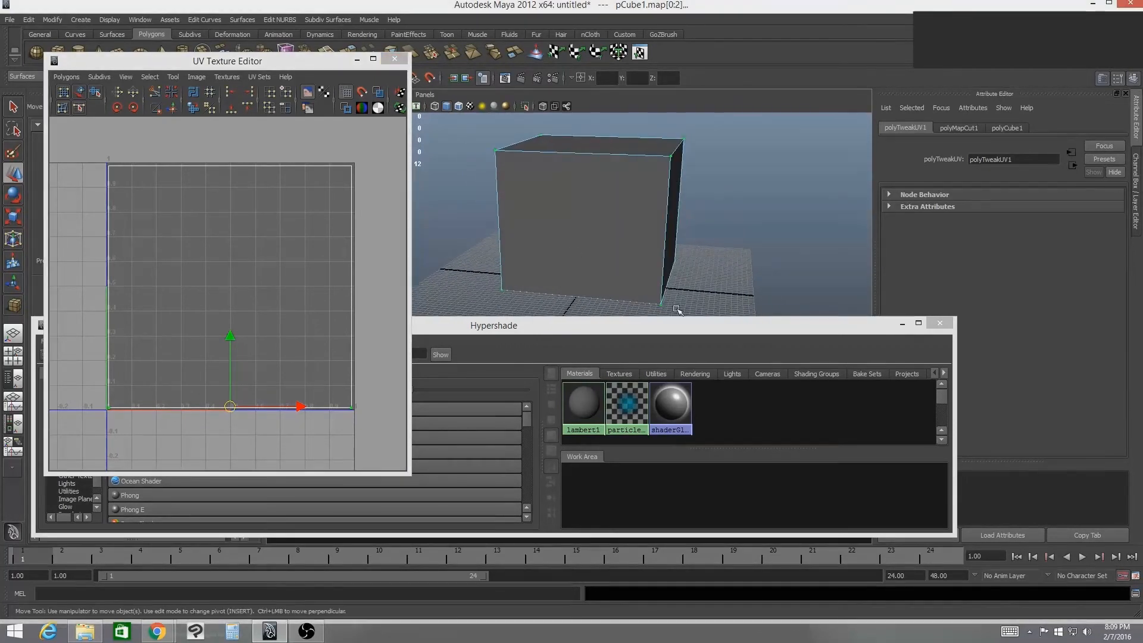
left_click_drag(269, 68, 330, 71)
left_click(515, 337)
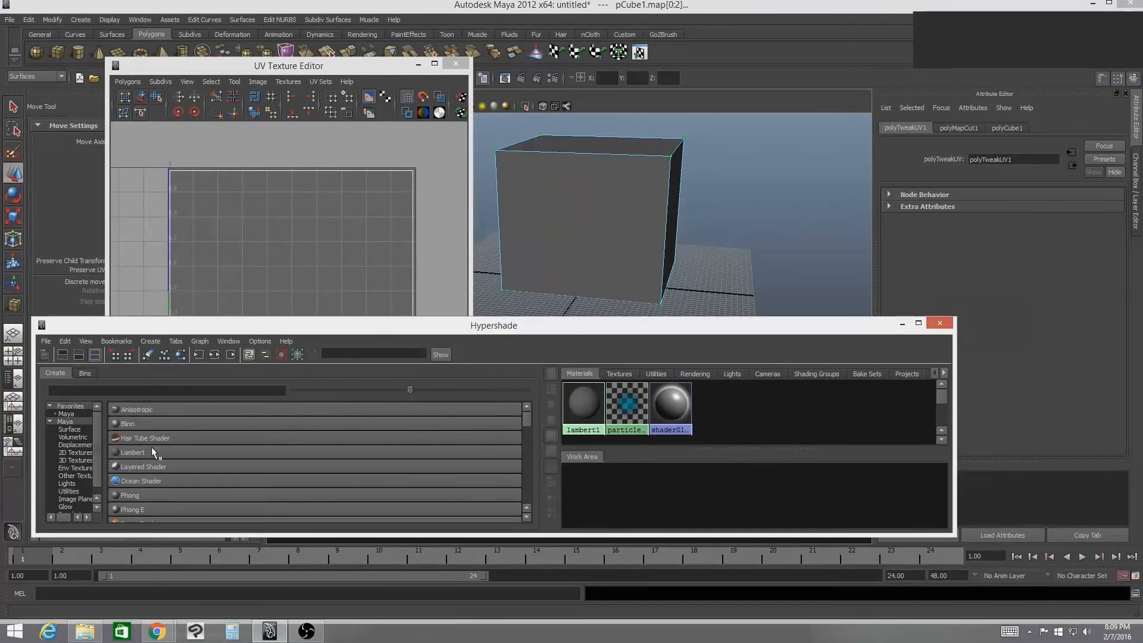
left_click(137, 453)
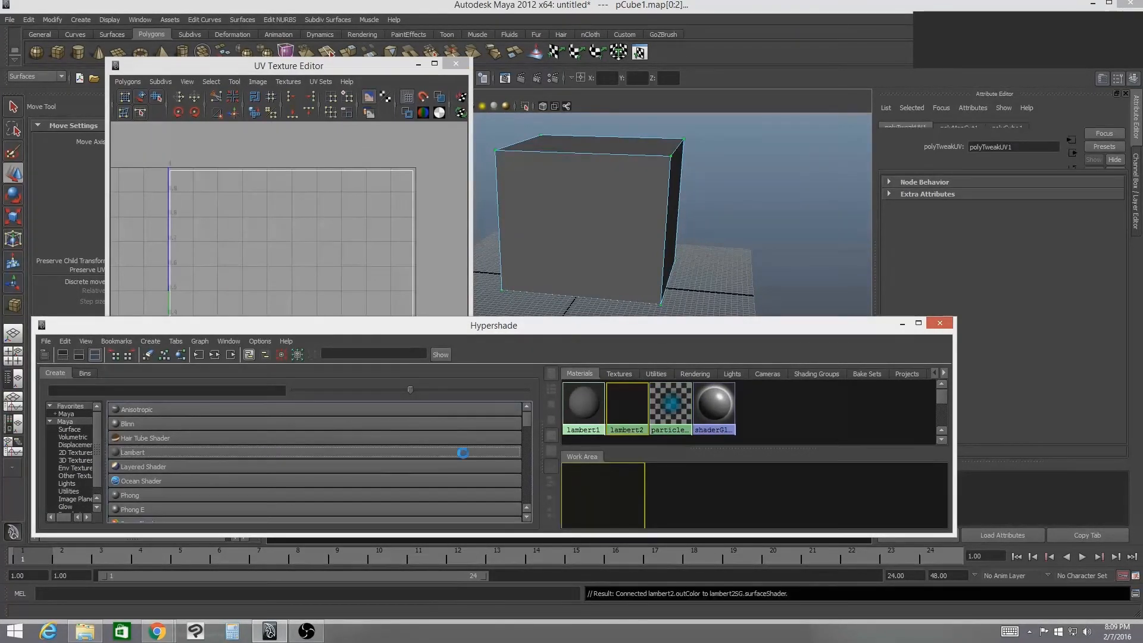
Rename the new Lambert material TestShader and connect a Checker texture to its color
right_click(631, 410)
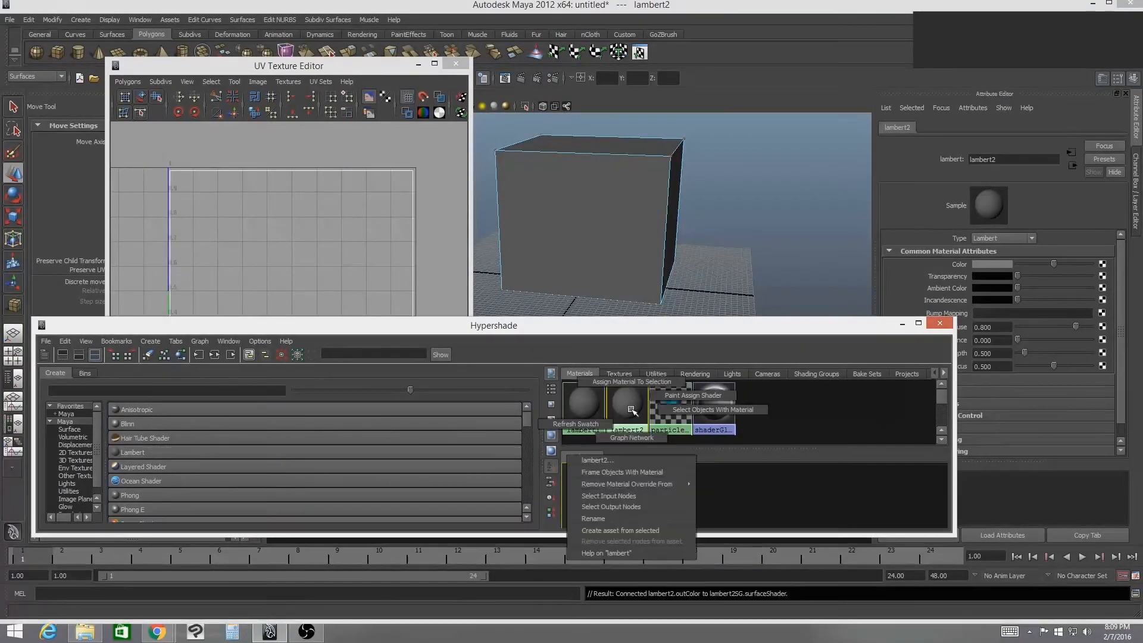
left_click(641, 518)
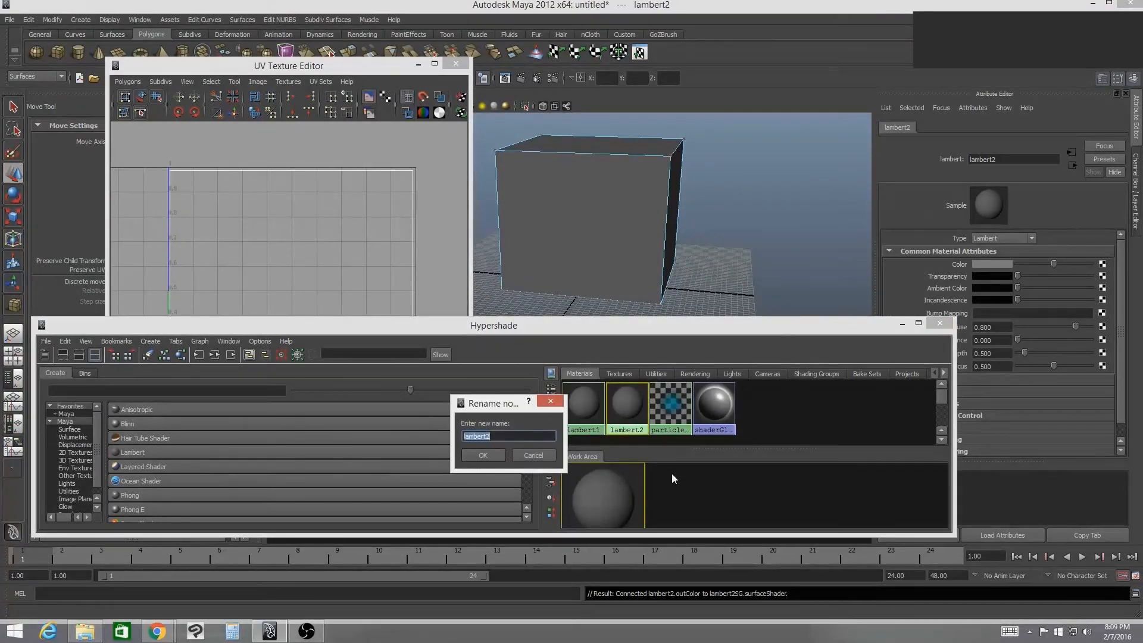
key("BackSpace")
type("TestShader")
key("Return")
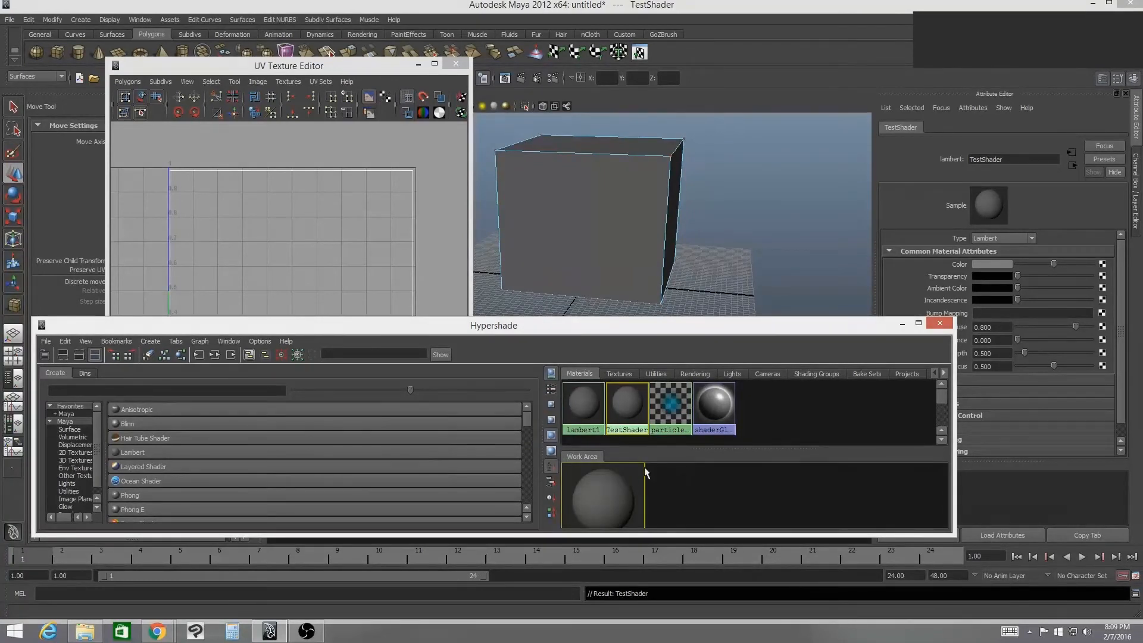
left_click(1103, 263)
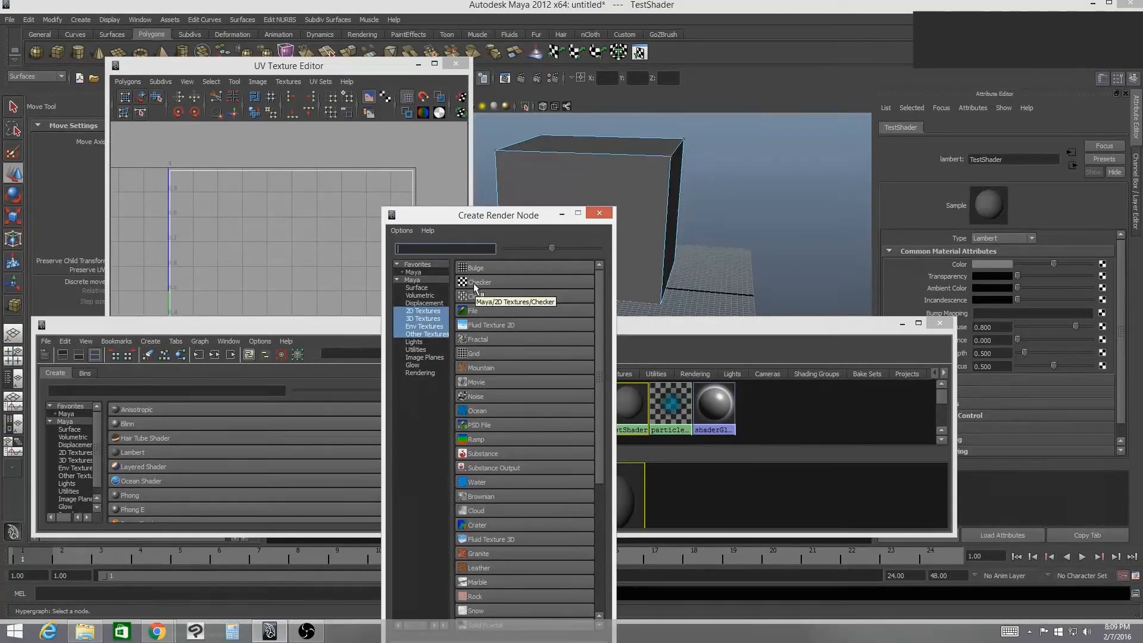
left_click(474, 283)
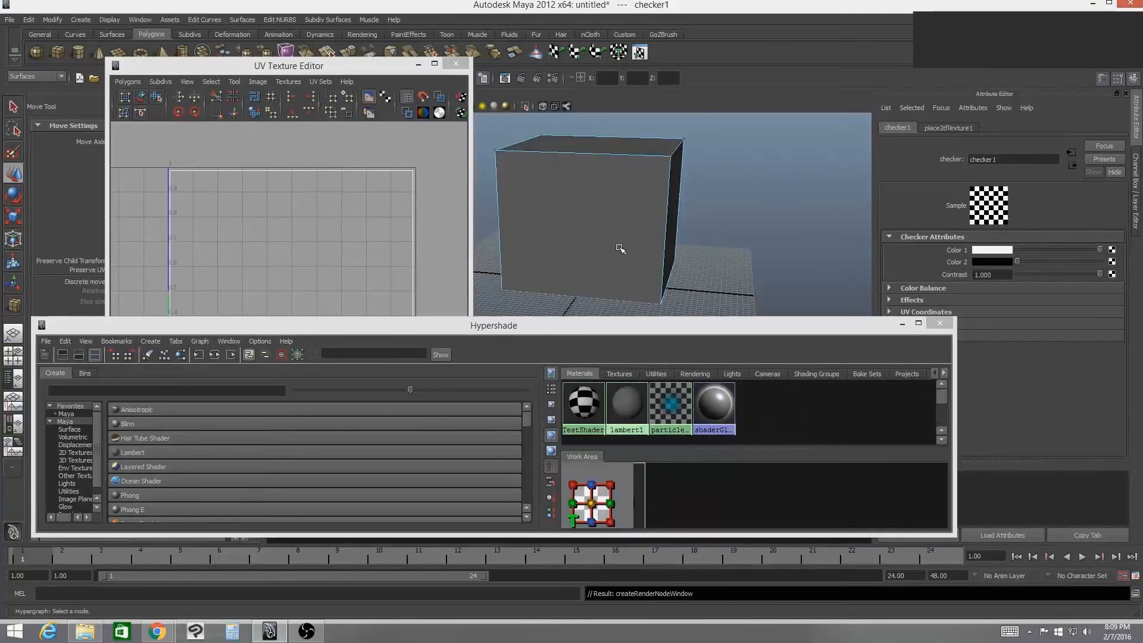
Select the whole cube in object mode, assign TestShader to it and show textures in the viewport
right_click_drag(608, 209, 647, 195)
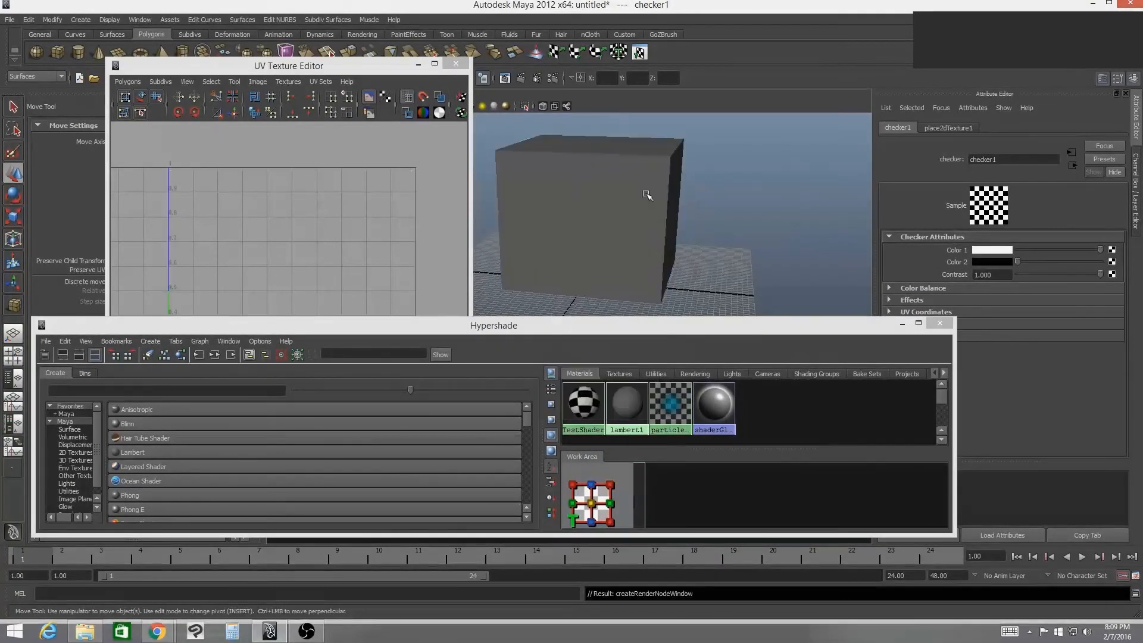
left_click(581, 408)
right_click(583, 410)
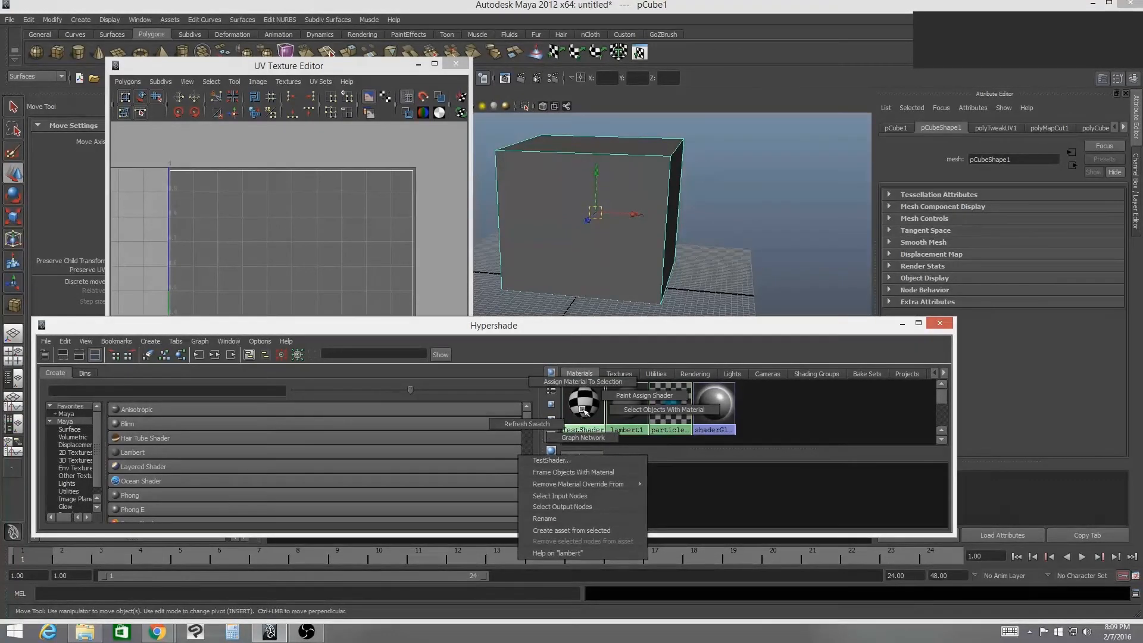
left_click(578, 384)
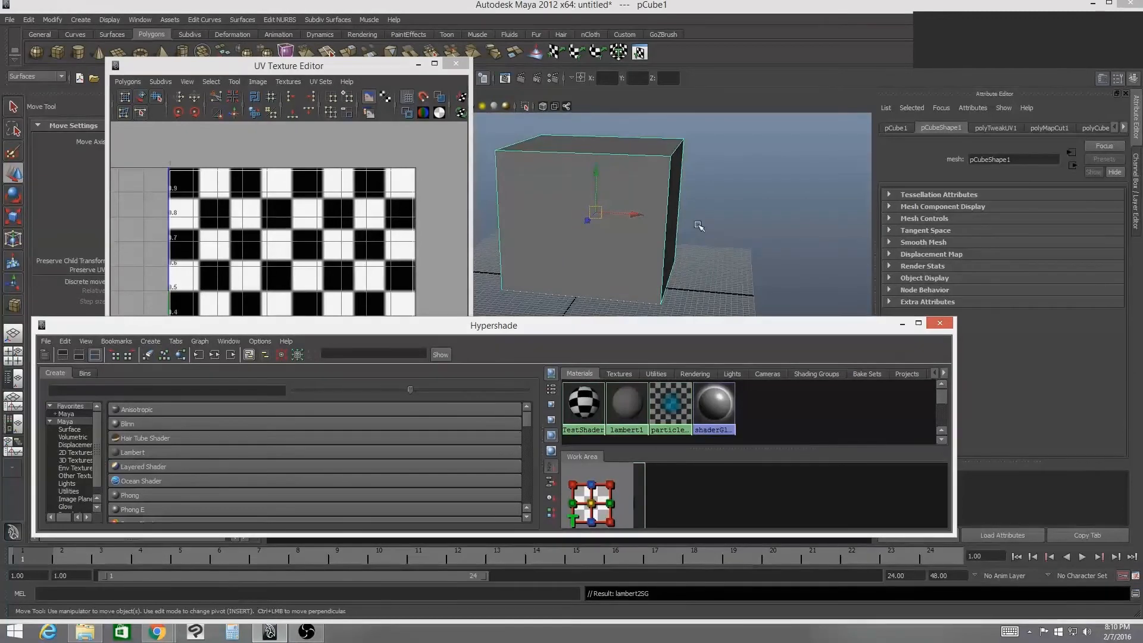
key("6")
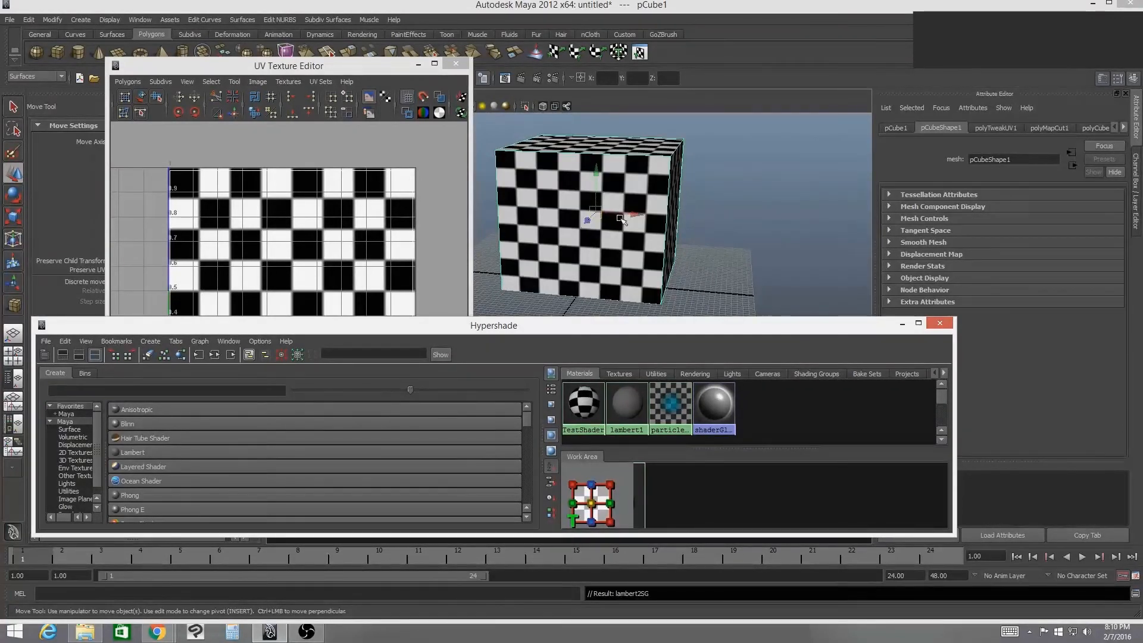
Examine the checker pattern on the cube's faces from several angles
left_click_drag(756, 223, 720, 282, "alt")
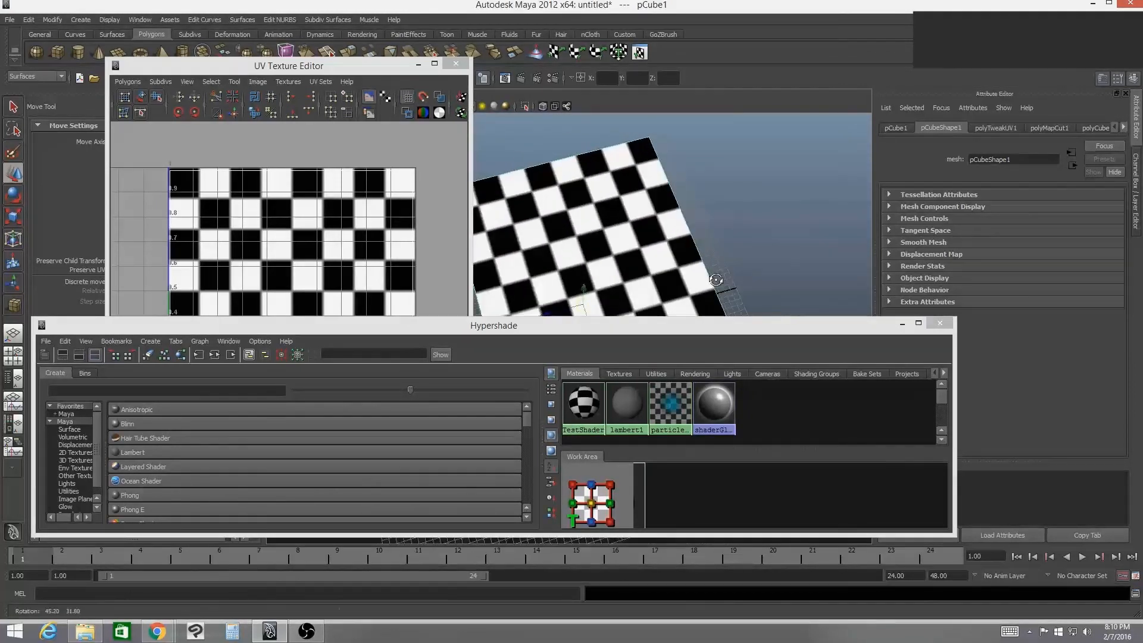
right_click_drag(721, 282, 598, 265, "alt")
middle_click_drag(598, 265, 648, 180, "alt")
left_click_drag(649, 180, 587, 270, "alt")
middle_click_drag(587, 271, 649, 252, "alt")
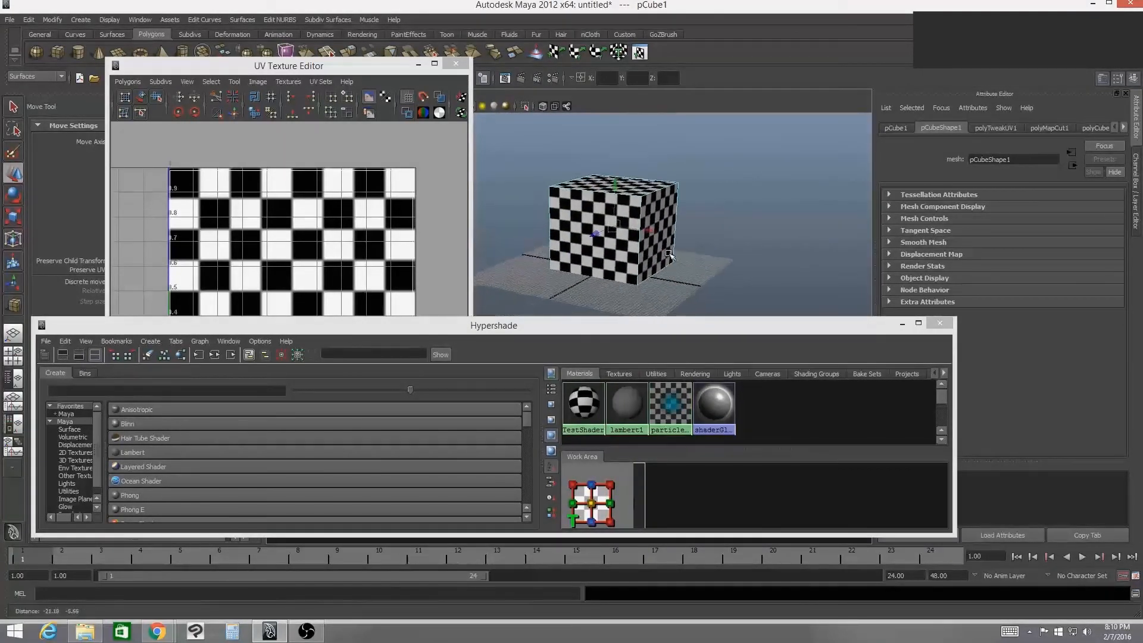
mouse_move(649, 252)
left_mouse_down("alt")
mouse_move(682, 258)
mouse_move(660, 260)
left_mouse_up("alt")
middle_click_drag(661, 259, 641, 259, "alt")
left_click_drag(641, 260, 710, 255, "alt")
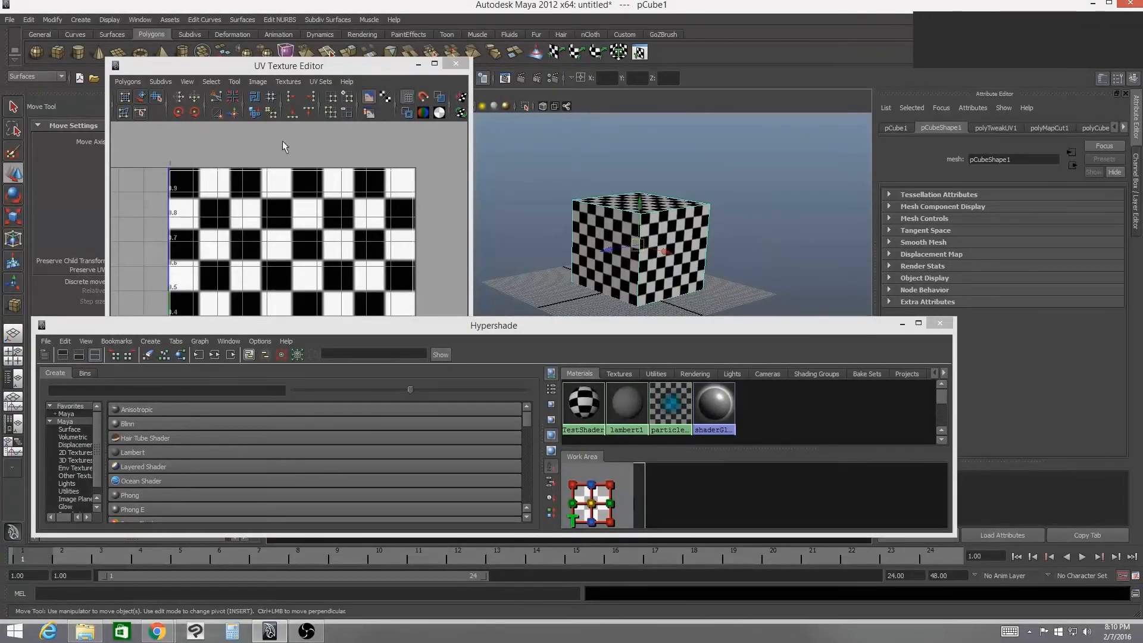
Bring the UV Texture Editor forward and turn off its display of the checker image
left_click(302, 150)
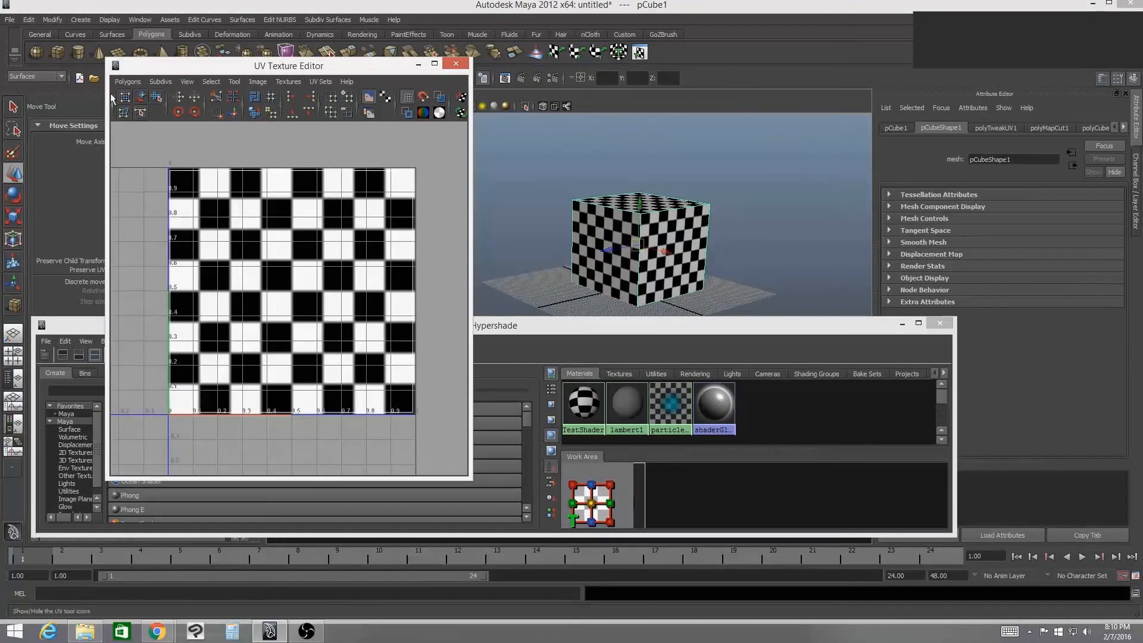
left_click(127, 82)
left_click(126, 82)
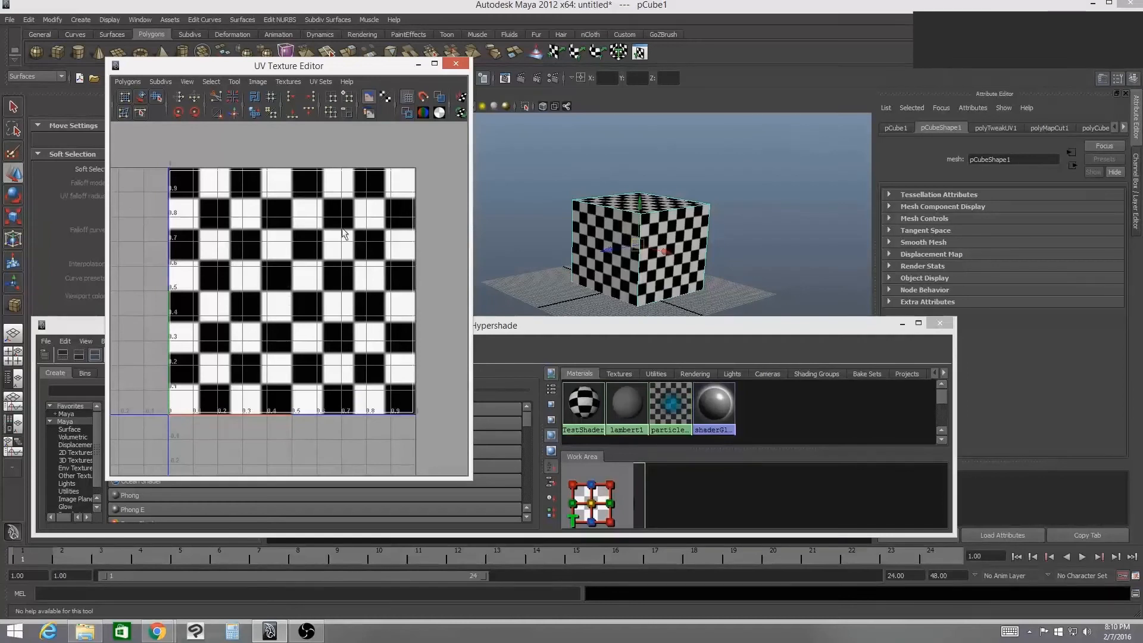
left_click(374, 112)
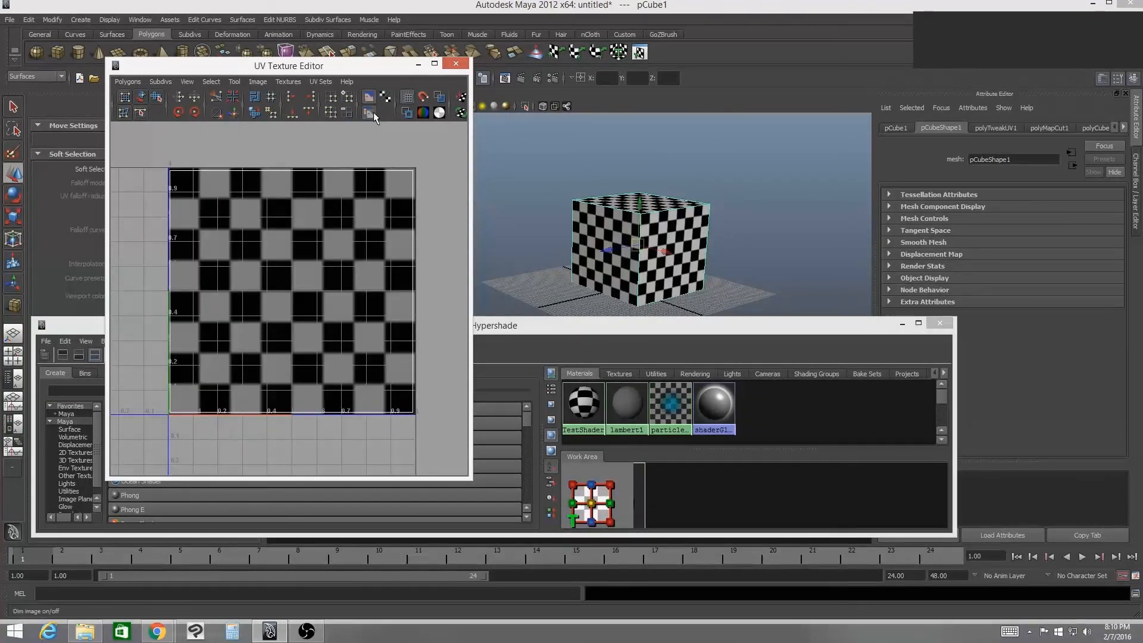
left_click(373, 112)
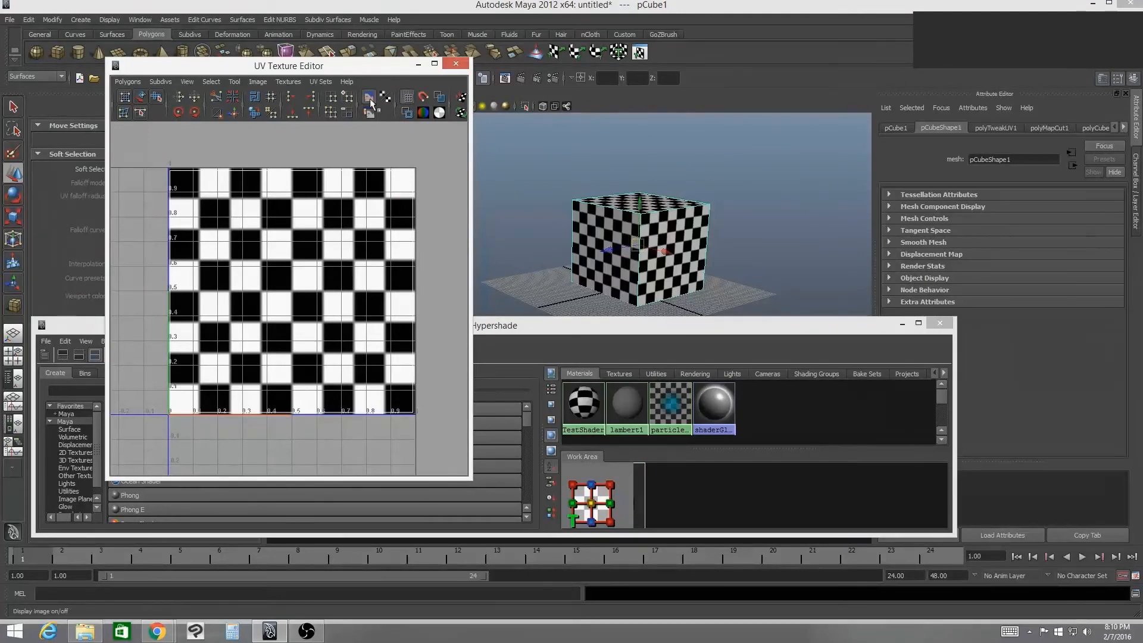
left_click(370, 98)
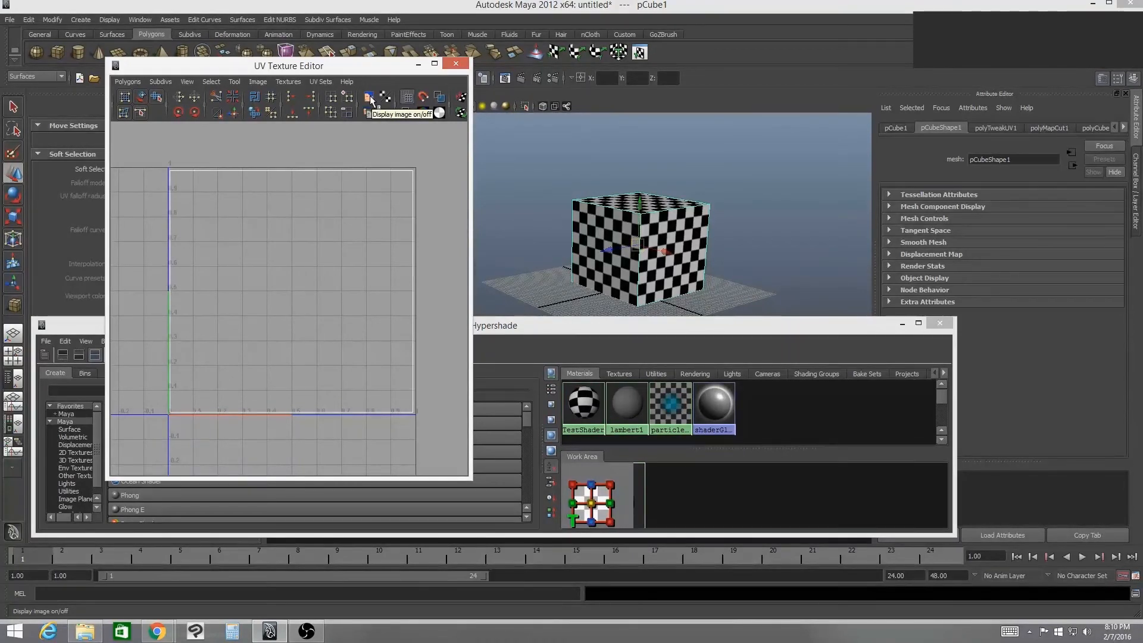
Turn the checker image back on in the UV Texture Editor, trying the dimmed display and leaving it at full brightness
left_click(367, 99)
left_click(367, 98)
left_click(367, 98)
left_click(370, 110)
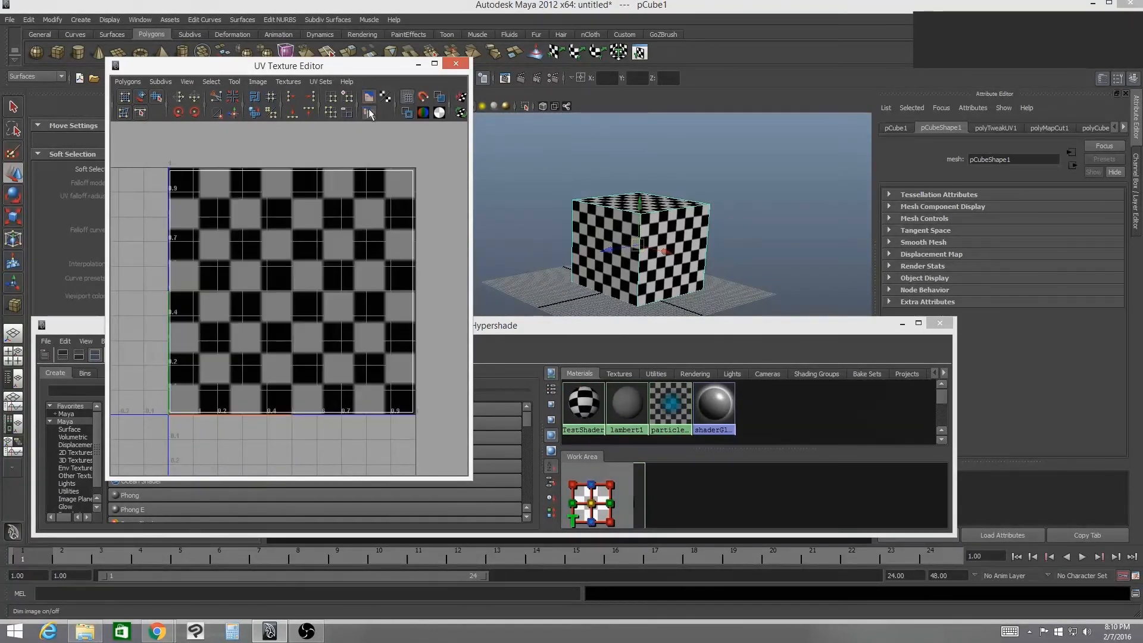
left_click(370, 109)
left_click(371, 98)
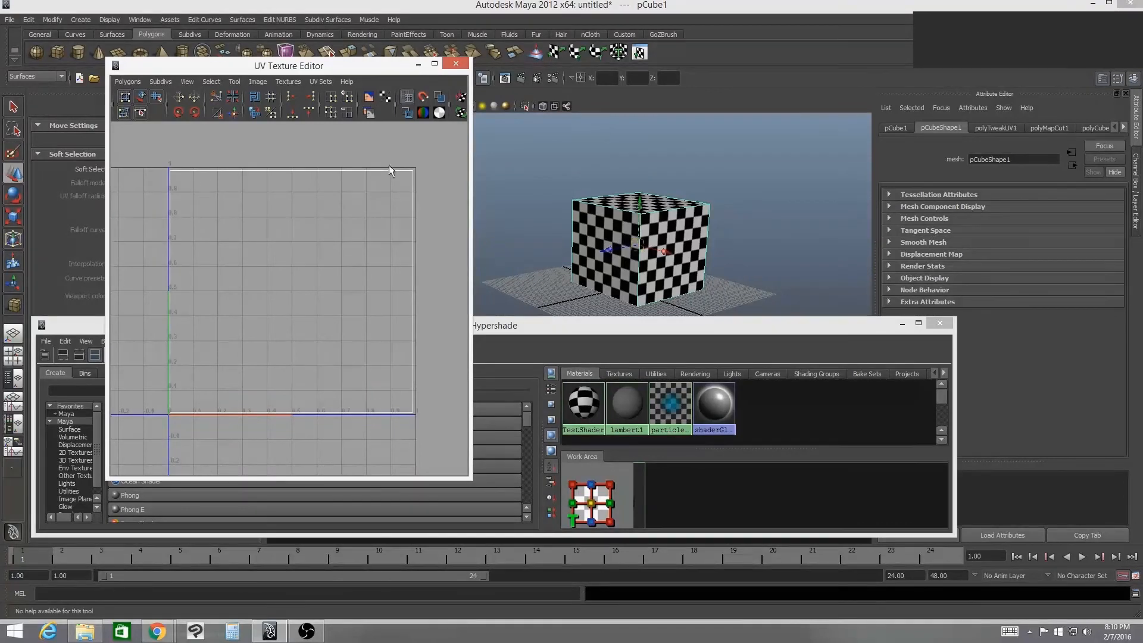
left_click(368, 98)
left_click(367, 110)
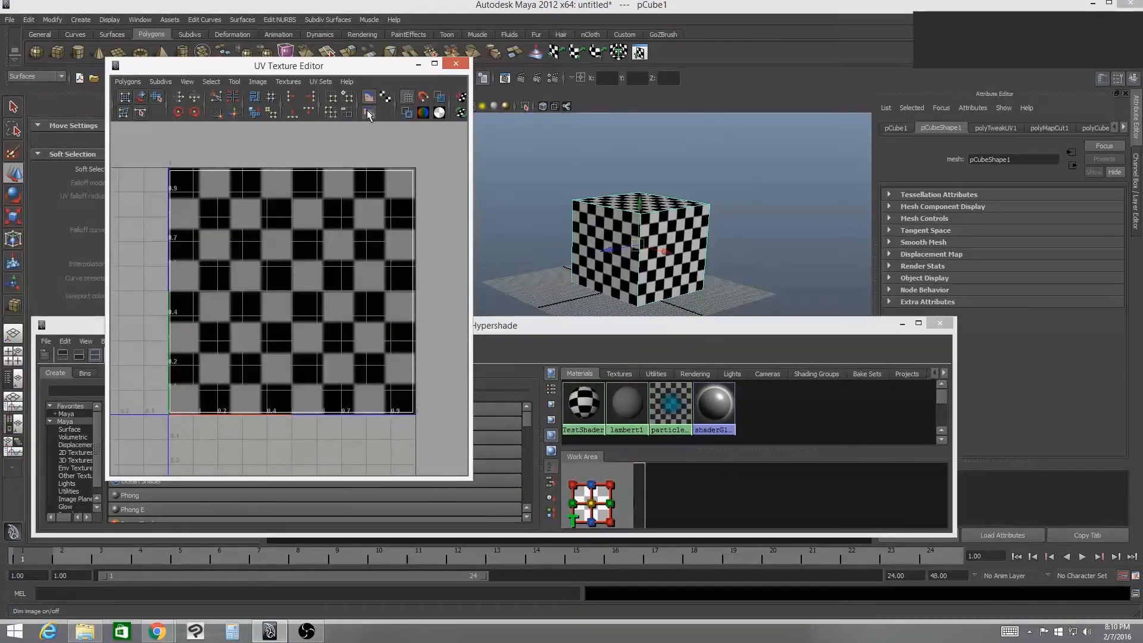
left_click(367, 111)
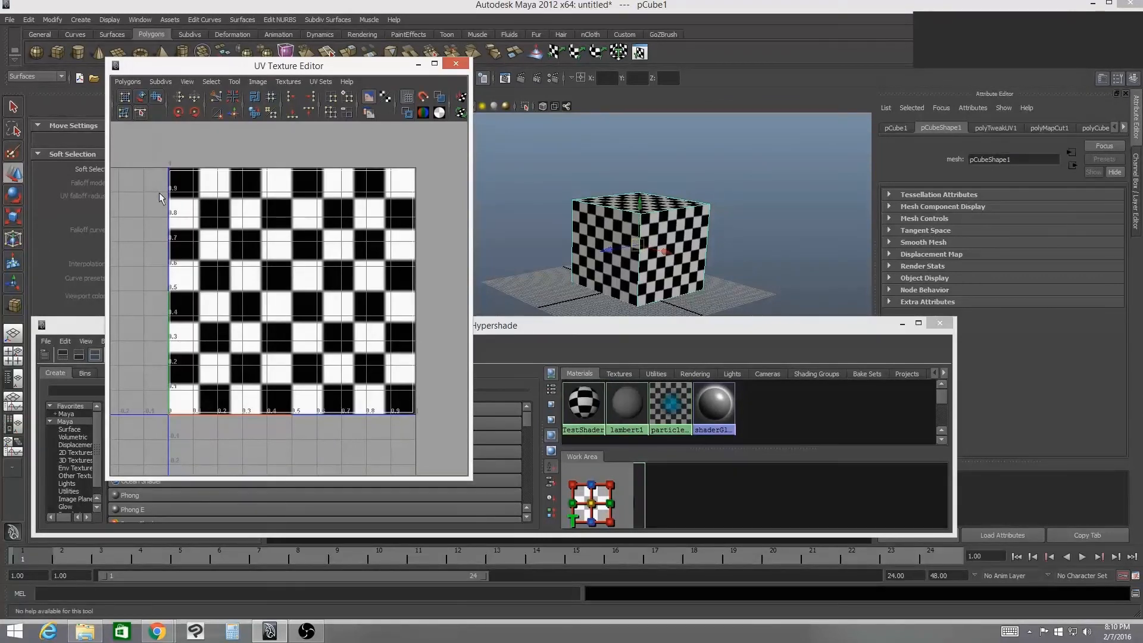
Select all of the cube's UVs to check them against the tile, and return to the whole cube in object mode
right_click_drag(171, 175, 203, 175)
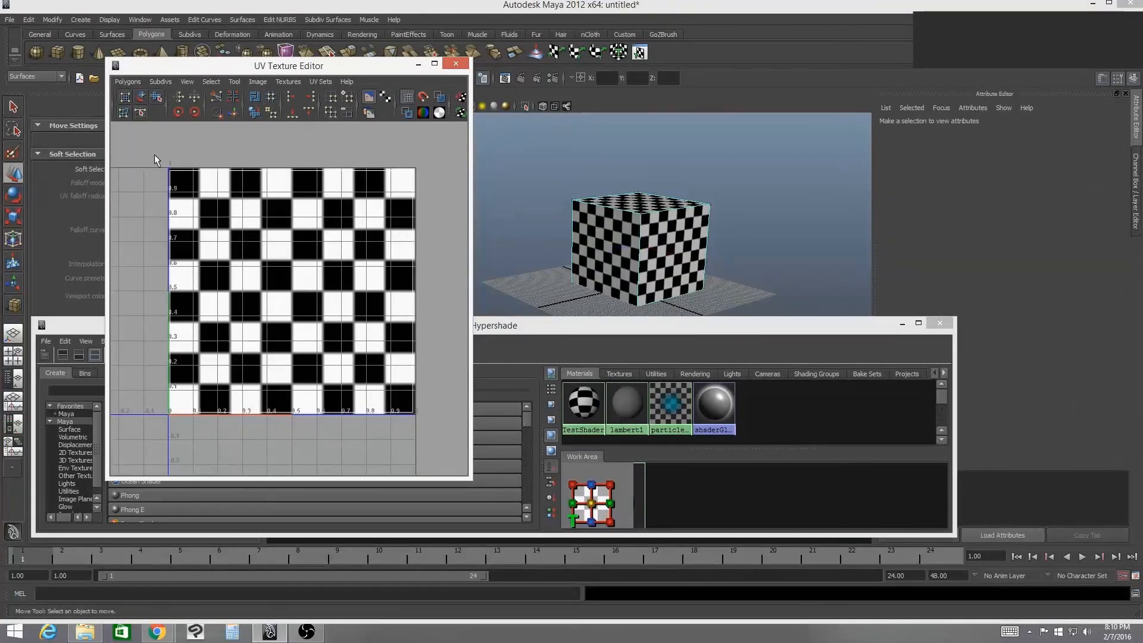
left_click_drag(155, 156, 400, 365)
key("w")
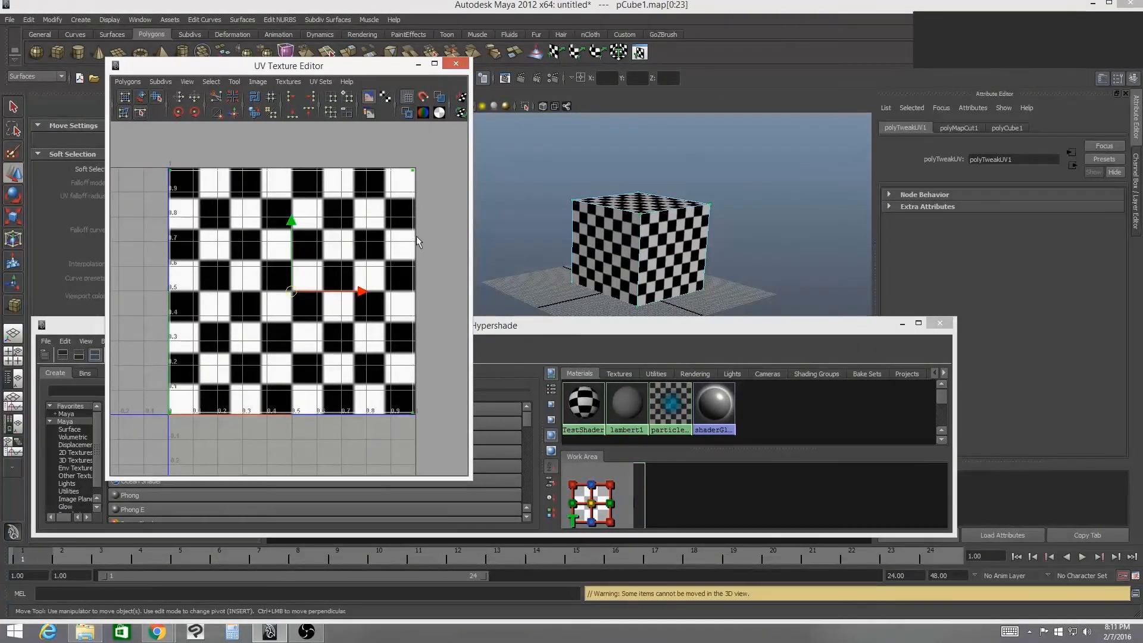
right_click_drag(594, 204, 618, 246)
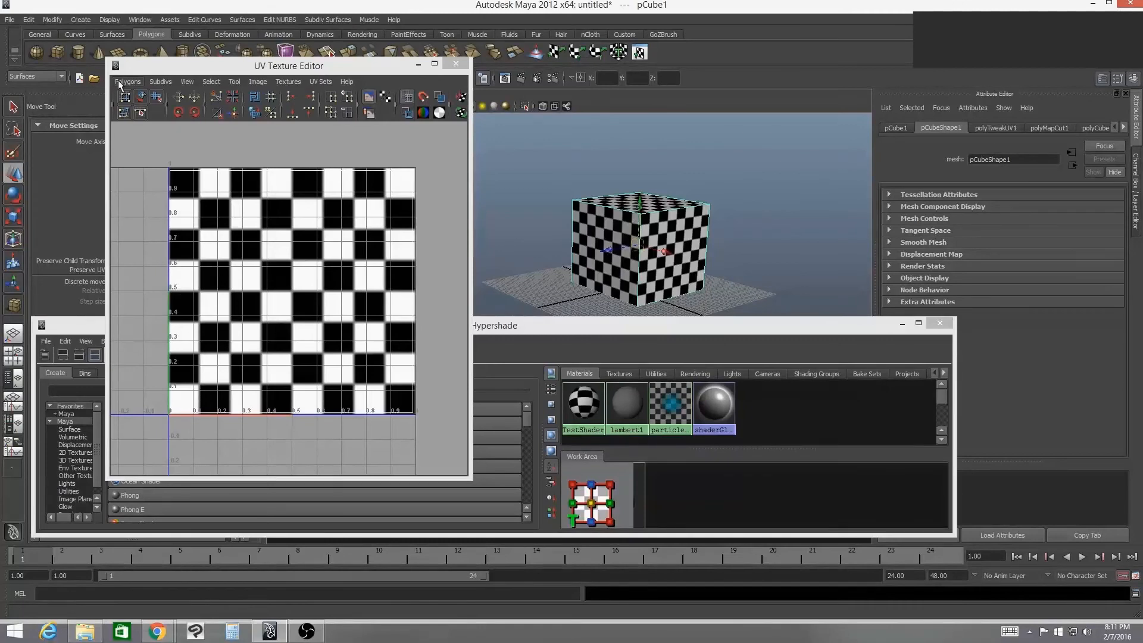
Start a UV Snapshot of the cube's layout and set its image format to PNG
left_click(119, 79)
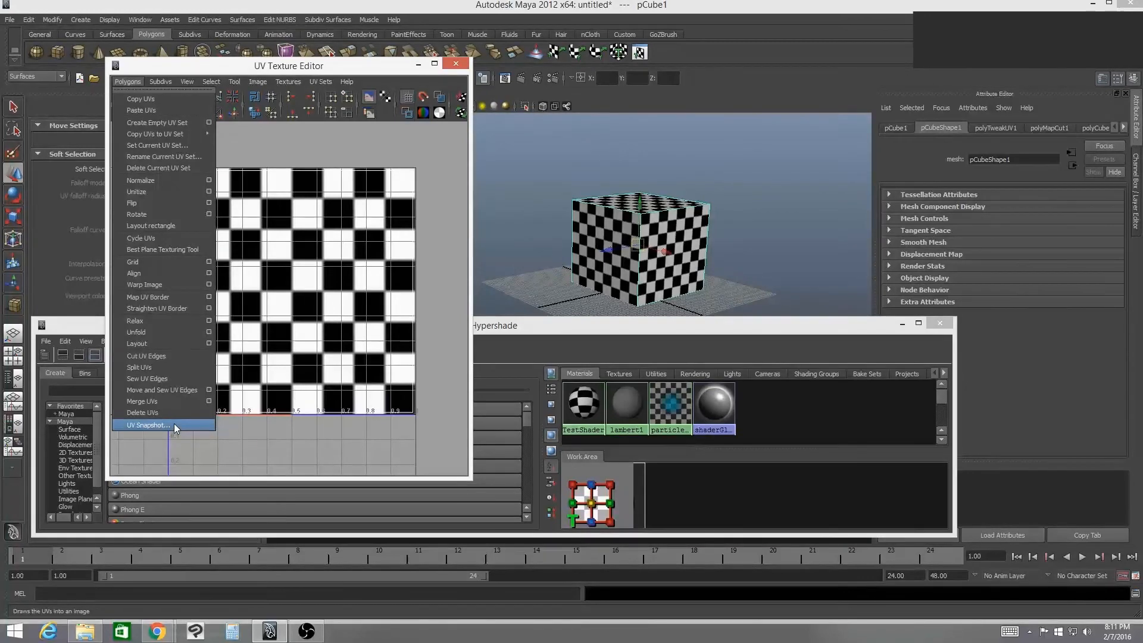
left_click(174, 423)
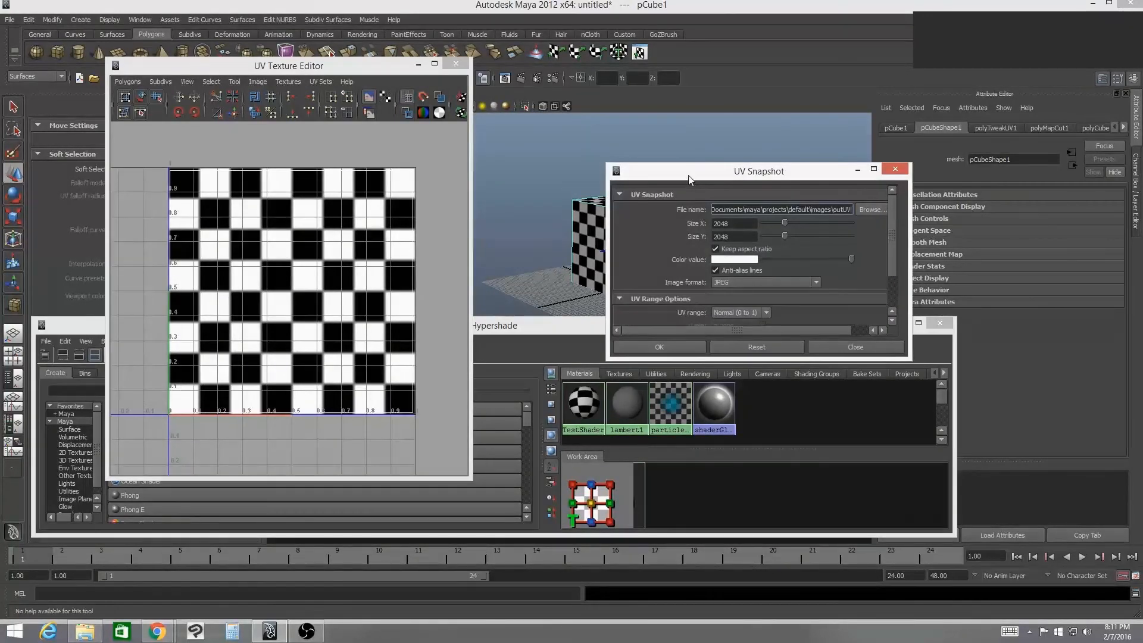
left_click_drag(689, 179, 547, 144)
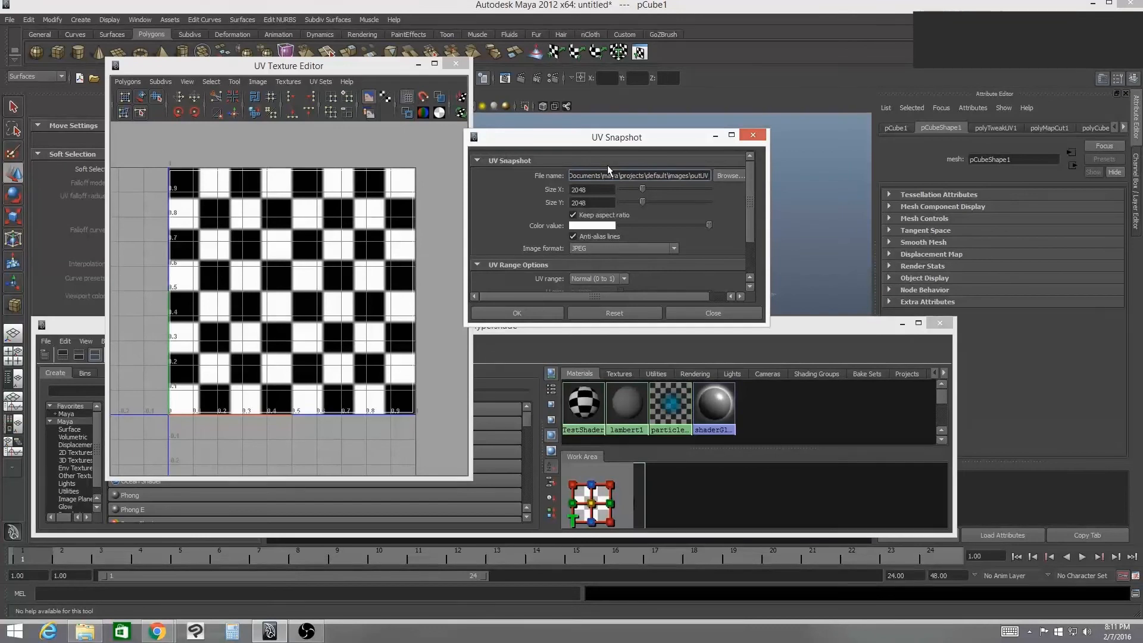
left_click(674, 249)
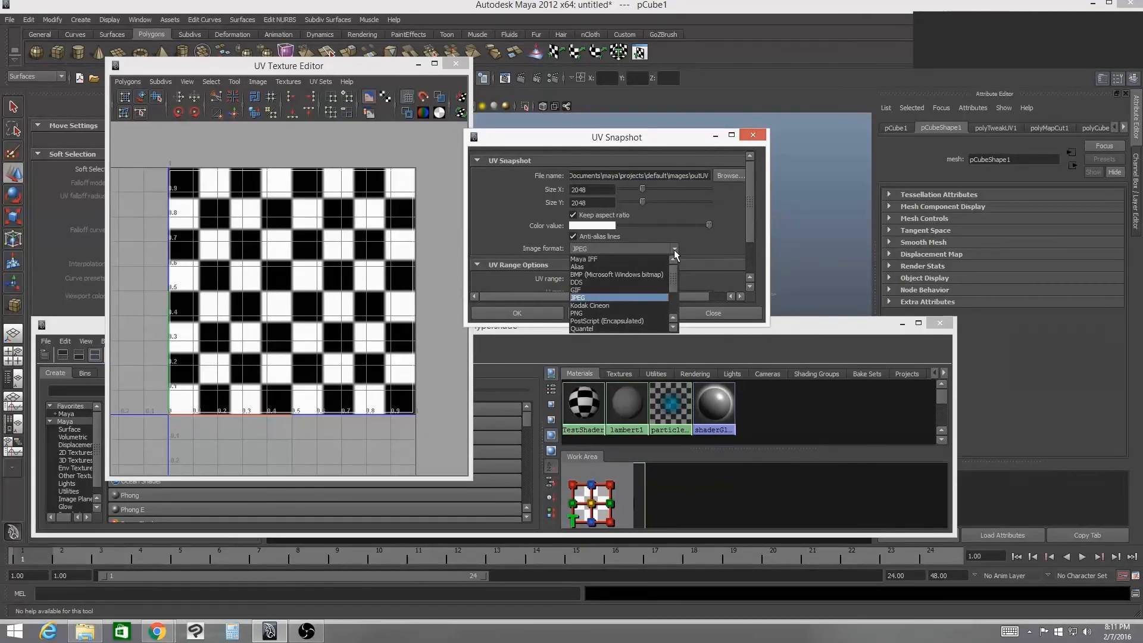
left_click(674, 249)
left_click(675, 249)
left_click(627, 309)
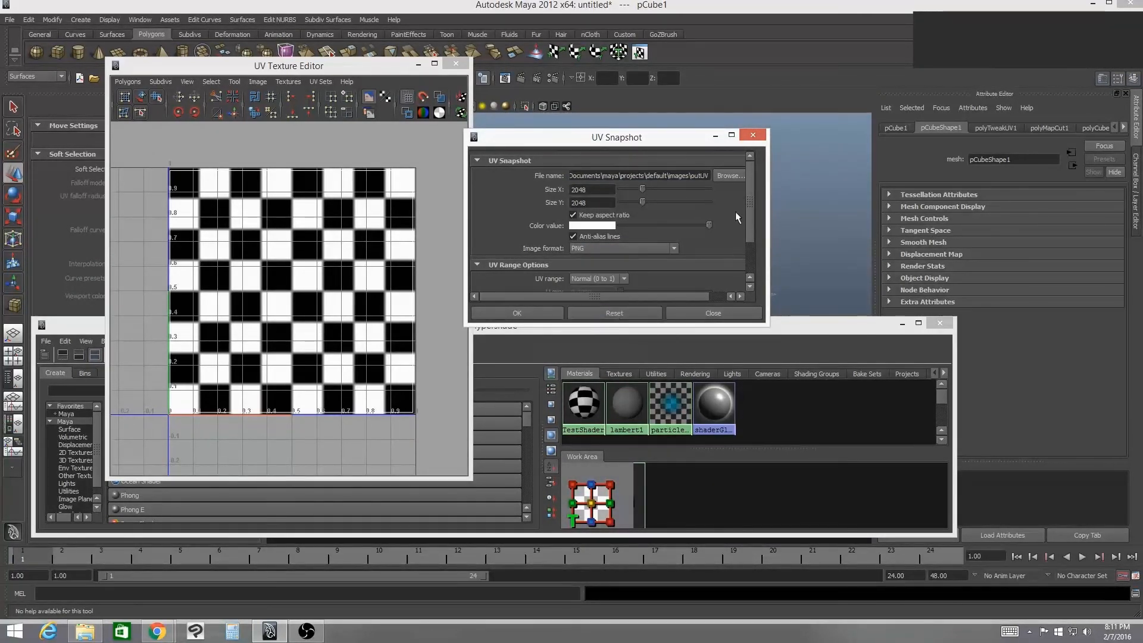
mouse_move(749, 202)
left_mouse_down()
mouse_move(755, 233)
mouse_move(755, 191)
left_mouse_up()
Set the snapshot's output file to TestBox_Texture_UV in the default project's images folder
left_click(728, 175)
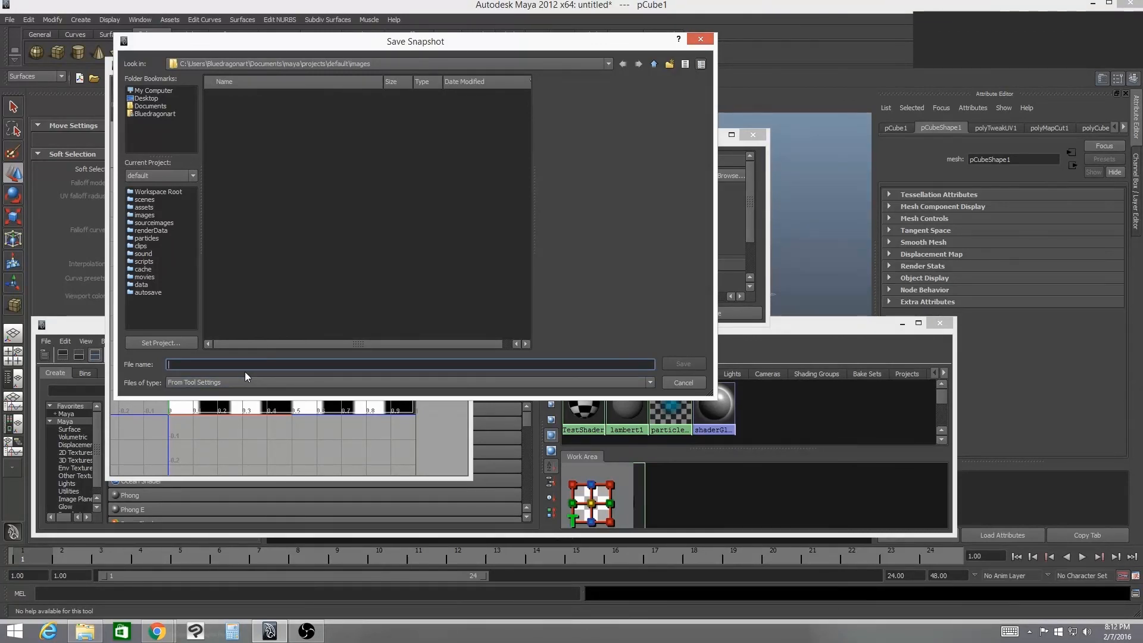
type("TestP")
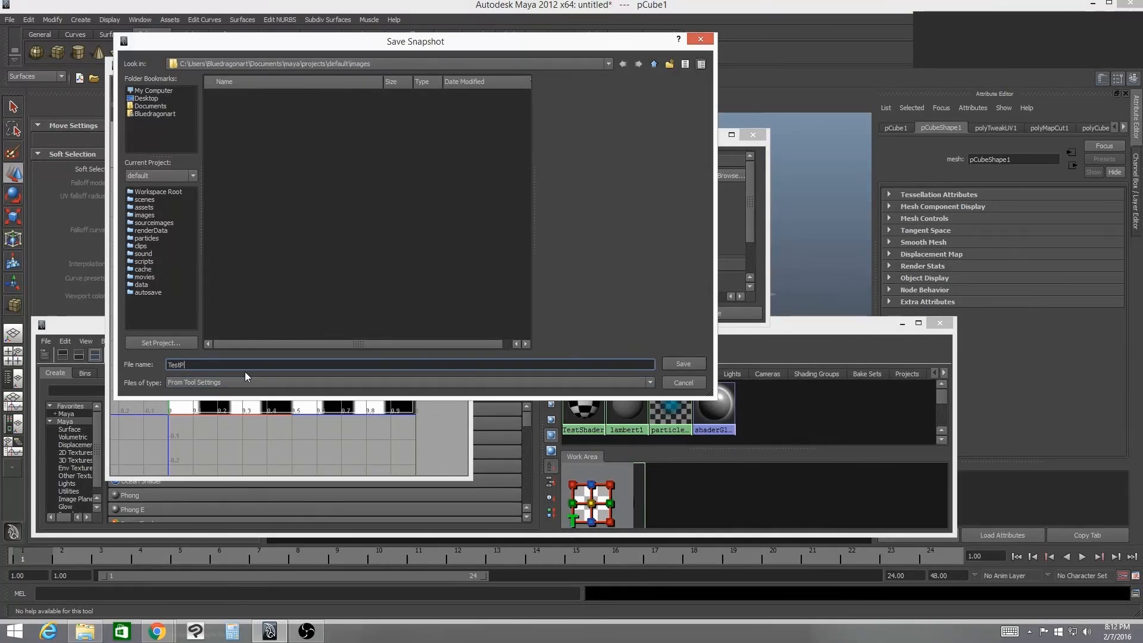
key("BackSpace")
type("Box_Textg")
type("re_UV")
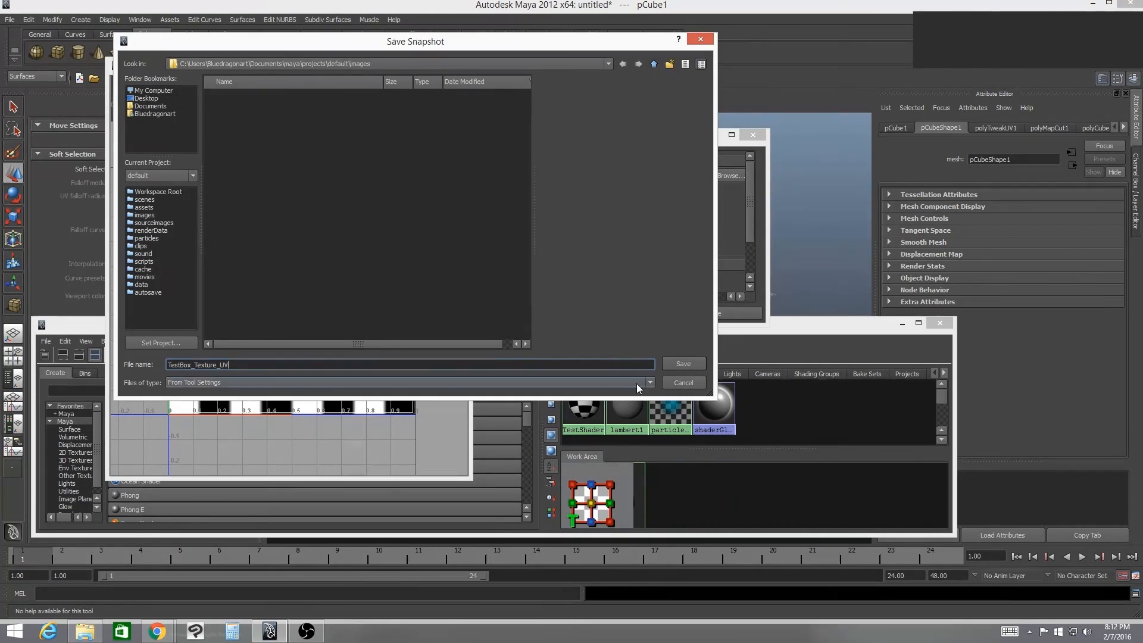
left_click(681, 364)
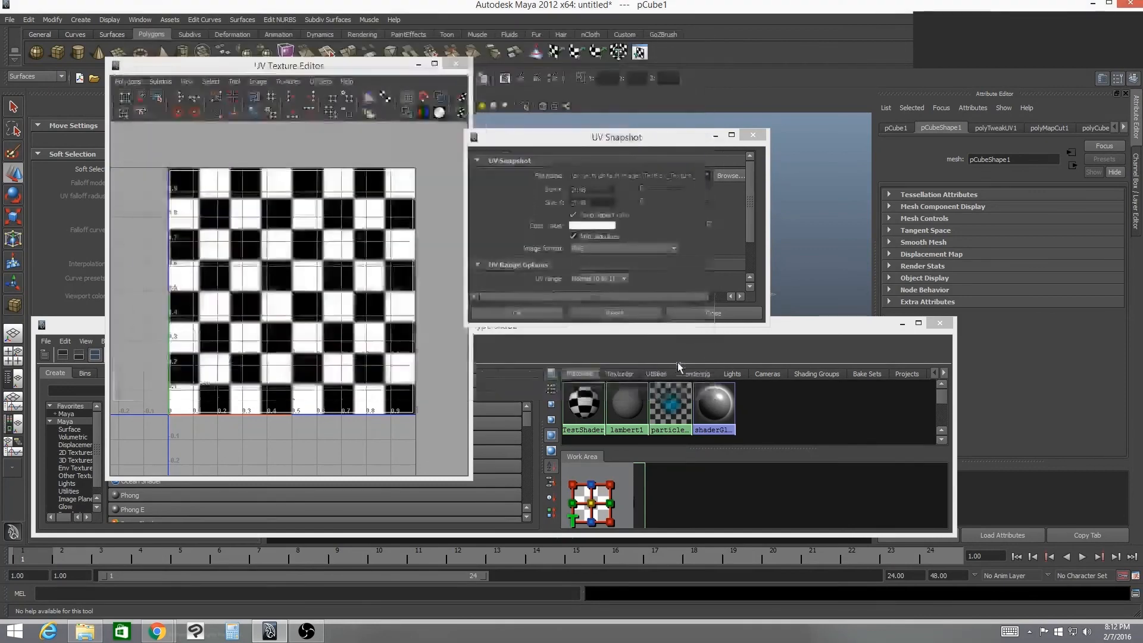